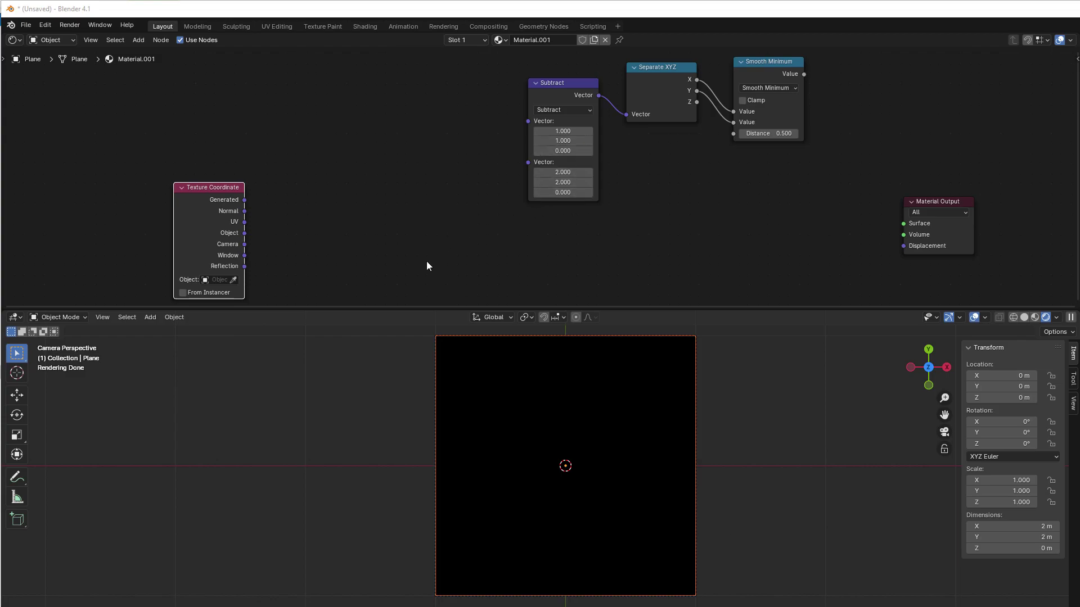
- Wire the Texture Coordinate UV output directly into the Material Output Surface socket
drag(234, 232, 319, 227)
scroll(480, 222, up, 1)
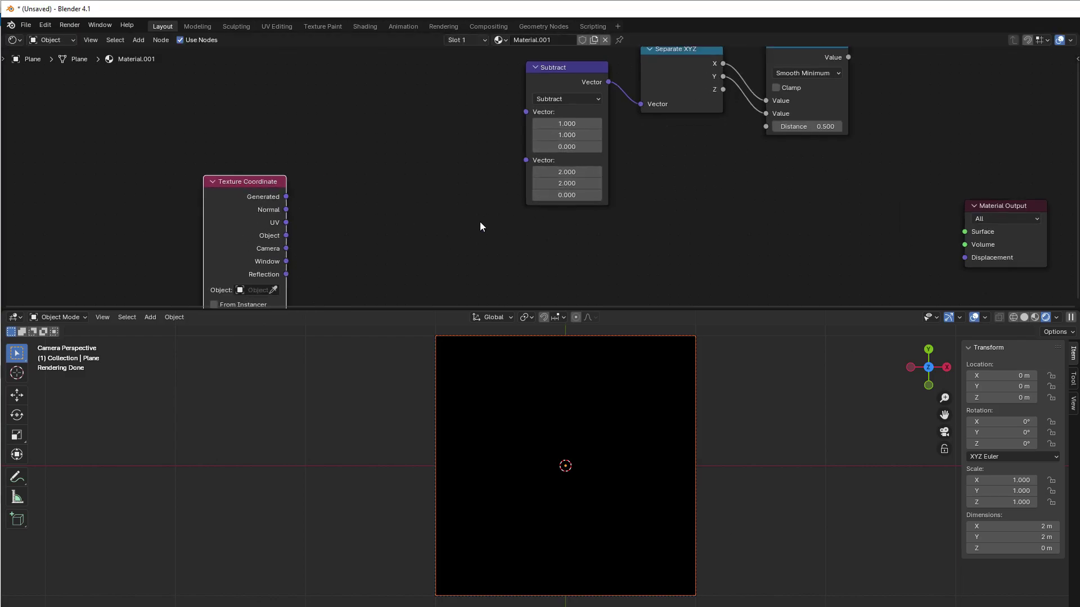
middle_drag(480, 222, 455, 185)
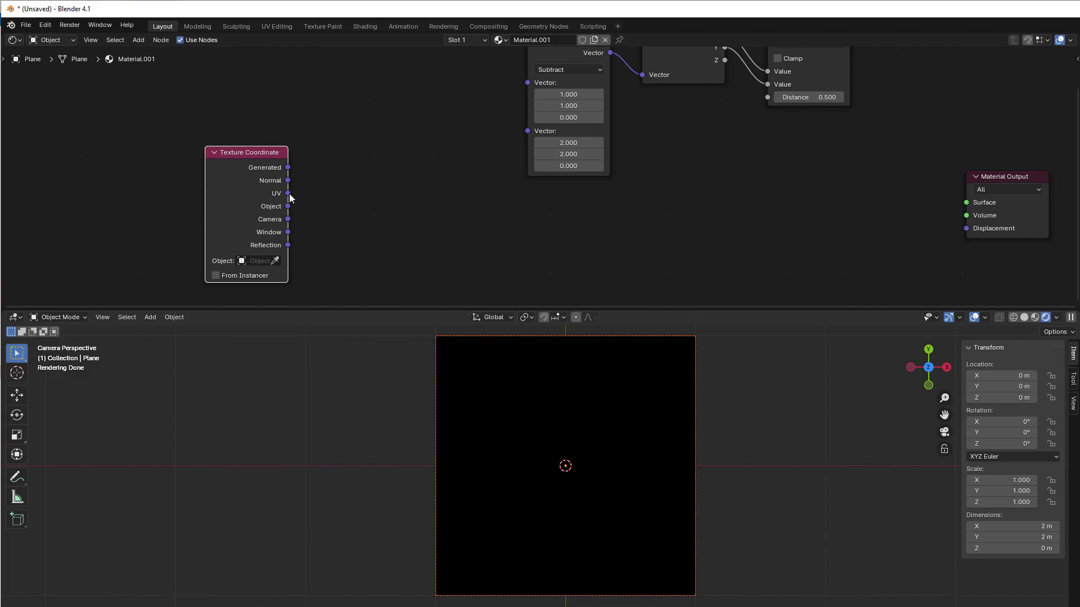
drag(288, 193, 965, 202)
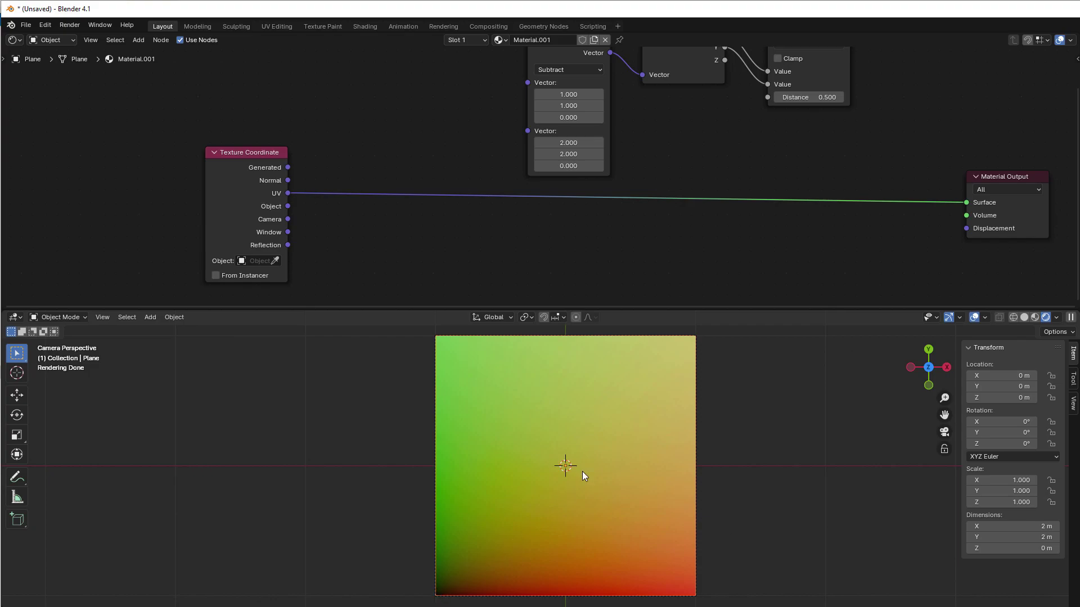
- Insert a Vector Math node onto the UV-to-Surface link
drag(284, 202, 297, 211)
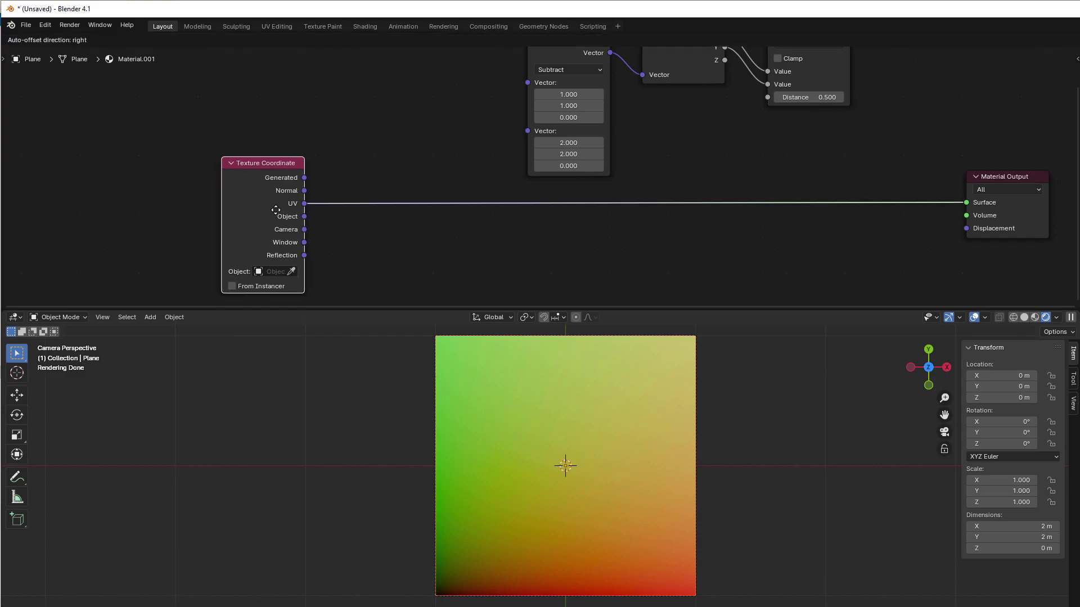
scroll(366, 235, up, 1)
middle_drag(366, 235, 318, 218)
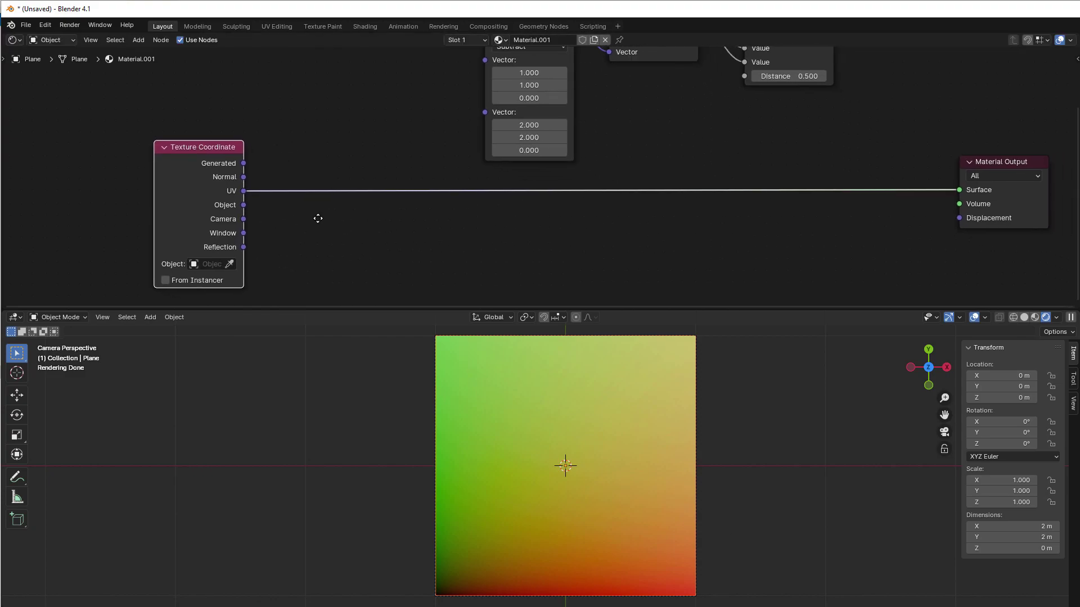
click(288, 206)
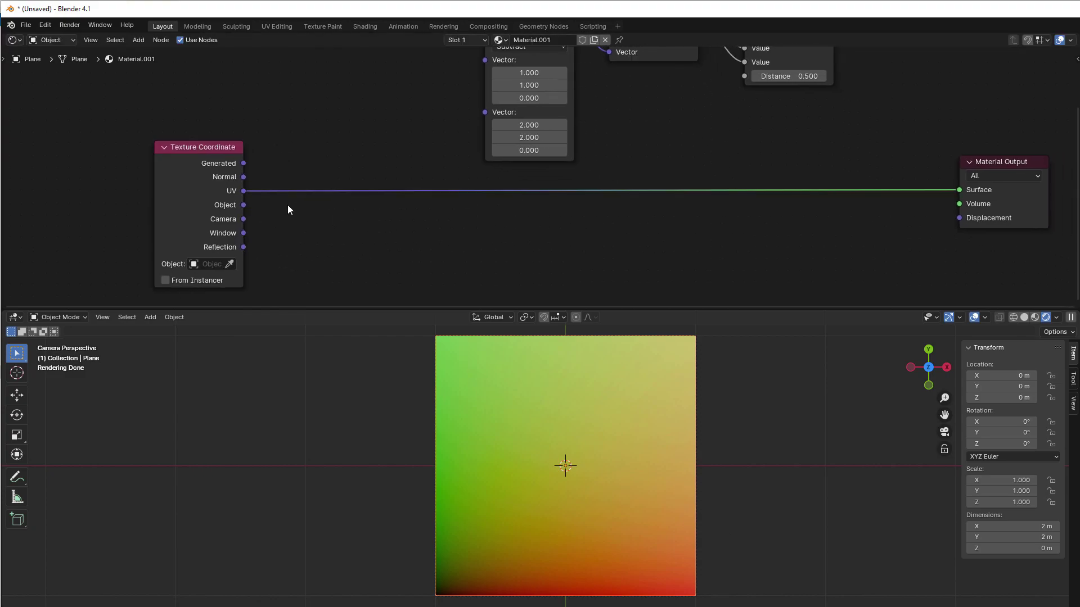
key(shift+a)
mouse_move(292, 206)
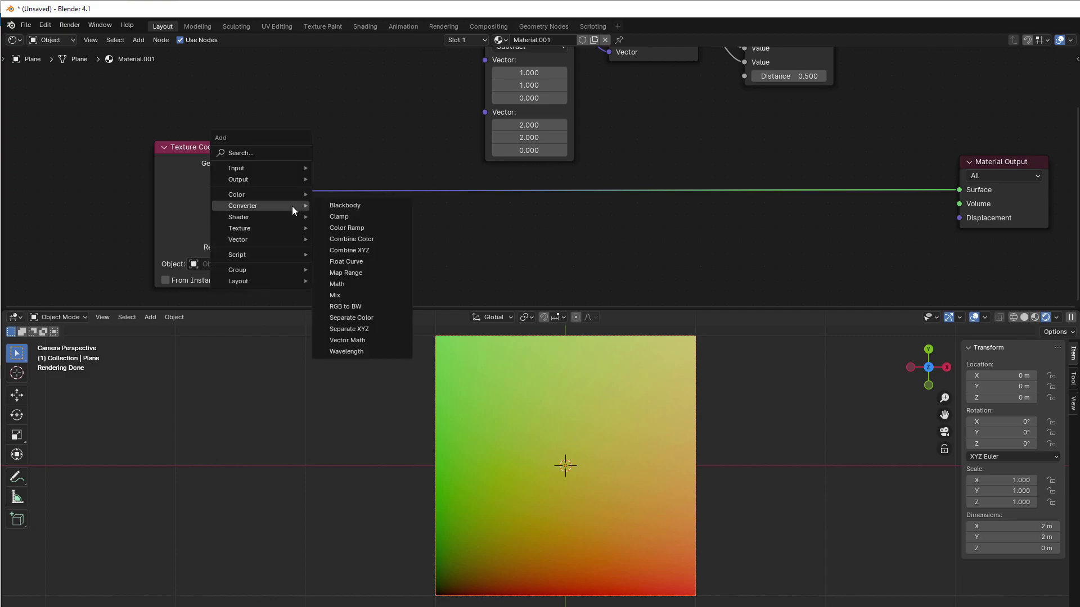
click(366, 344)
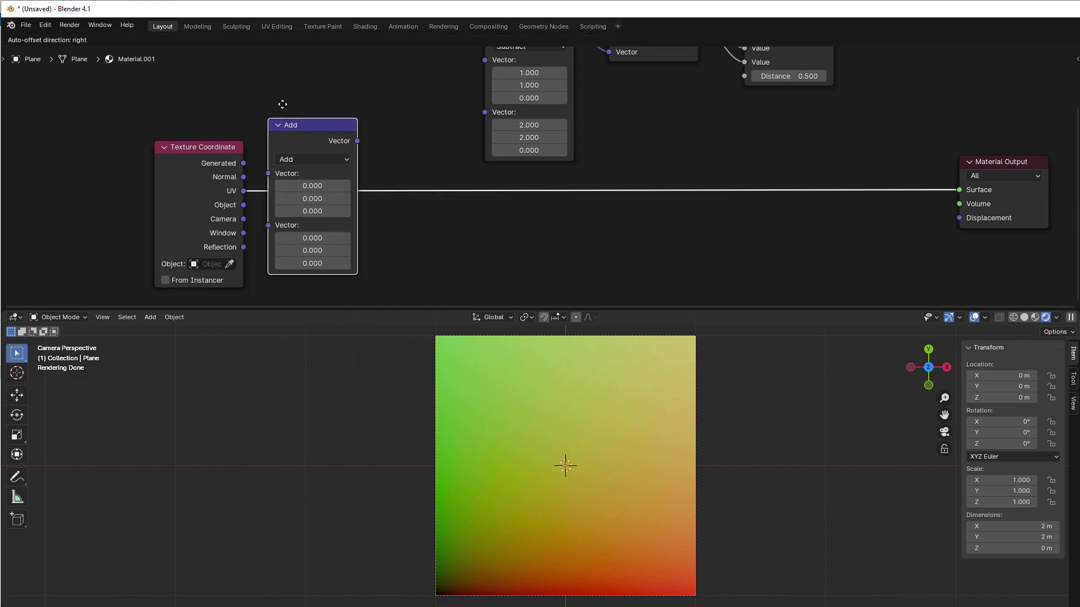
click(316, 133)
- Make the Vector Math node a Subtract with X and Y offsets of 0.5
click(325, 141)
click(321, 186)
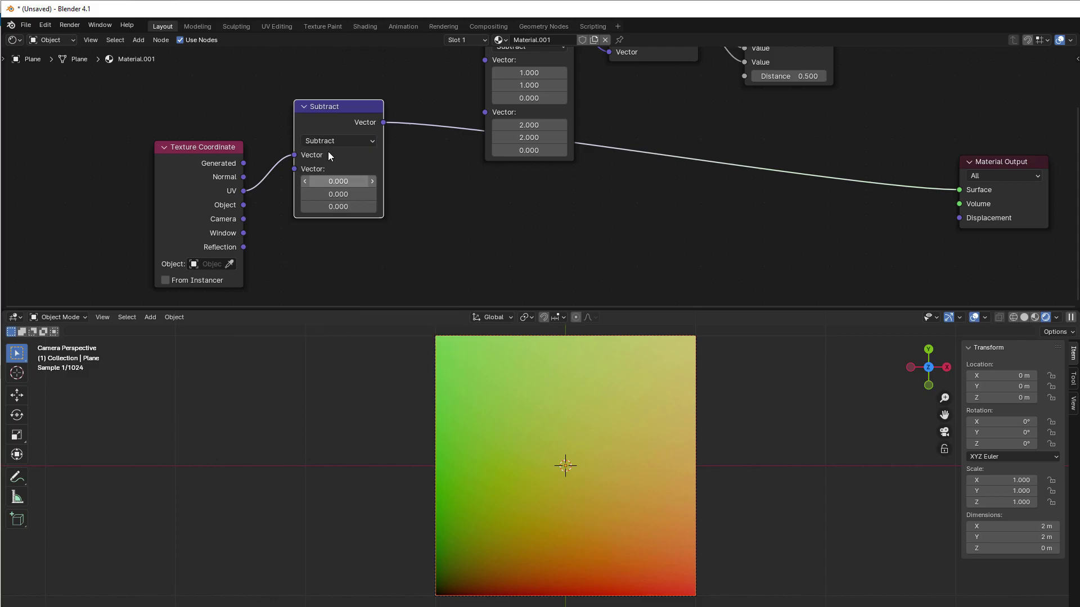
drag(329, 150, 331, 228)
click(372, 258)
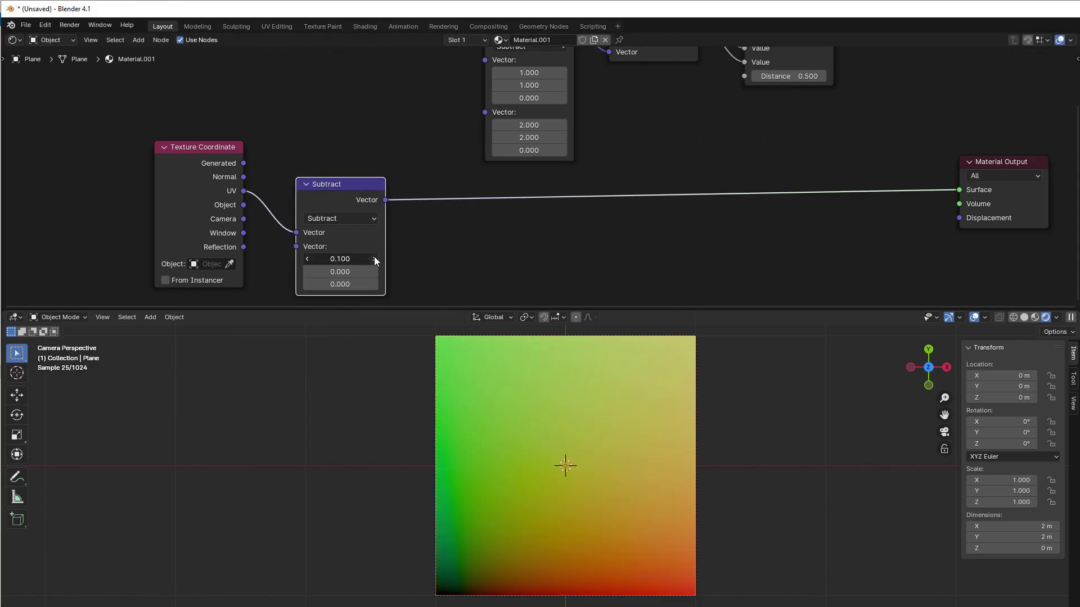
click(374, 272)
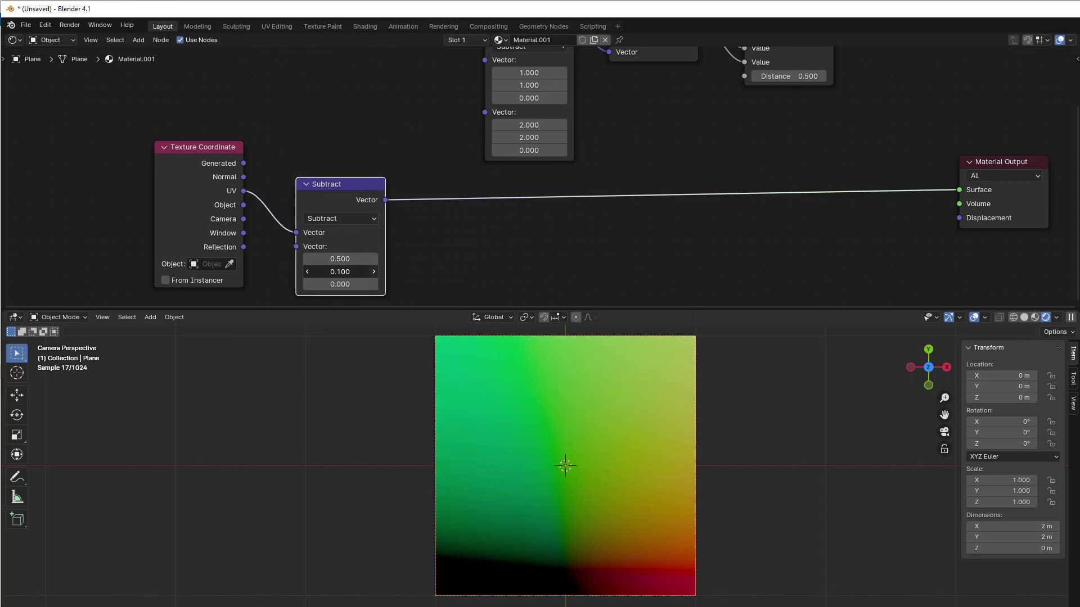
click(374, 272)
click(374, 272)
click(373, 271)
click(373, 272)
- Tidy the Subtract and Material Output nodes and duplicate the Subtract node
drag(352, 200, 343, 194)
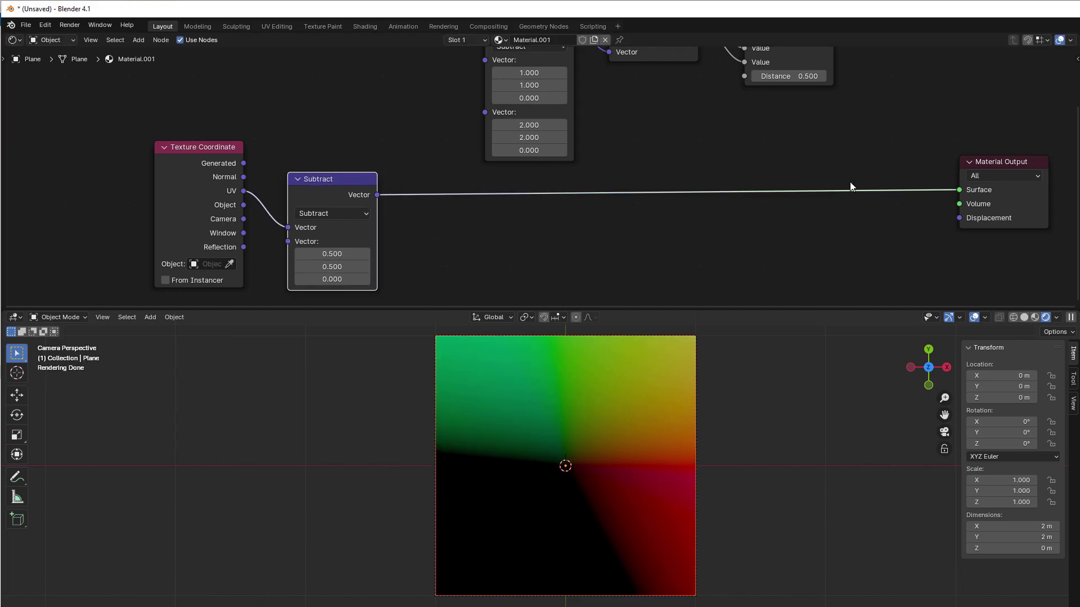
drag(1027, 160, 1018, 174)
click(348, 185)
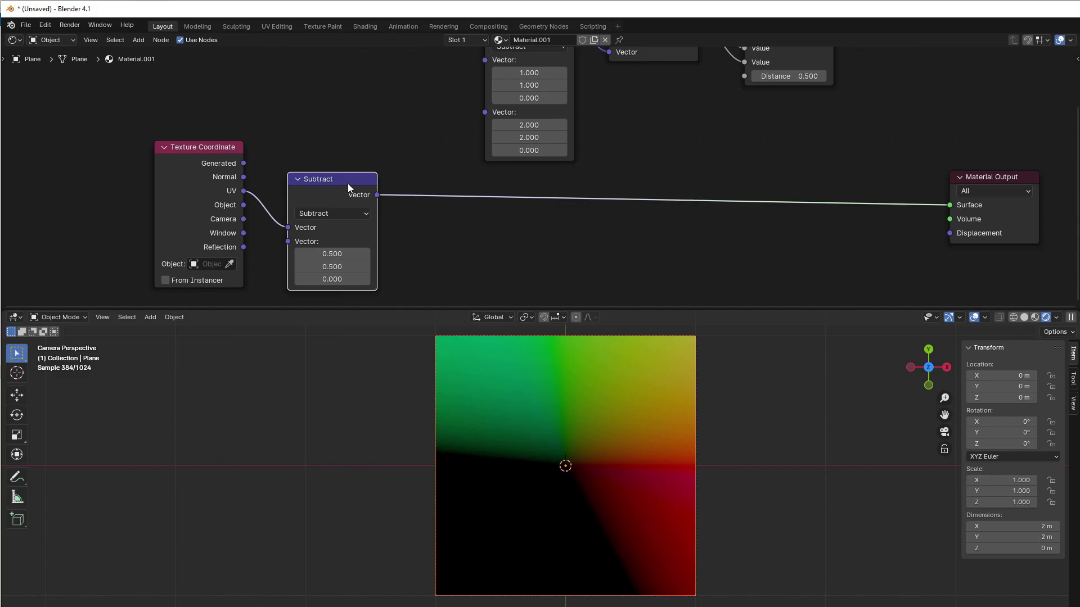
key(shift+d)
- Place the copied node on the output link and set its operation to Scale
click(483, 185)
click(472, 212)
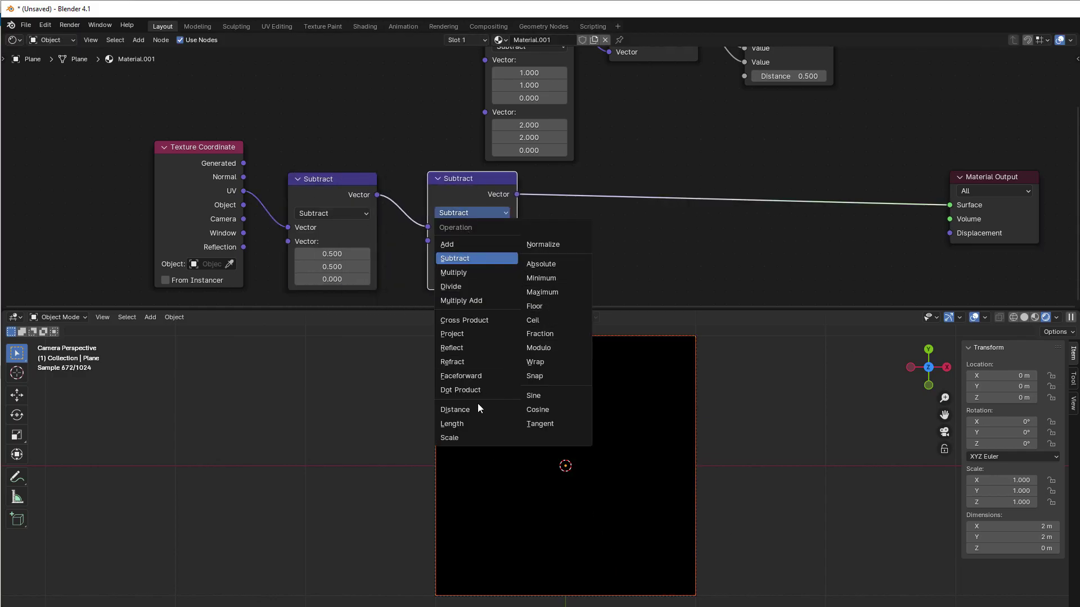
click(465, 437)
drag(464, 194, 454, 195)
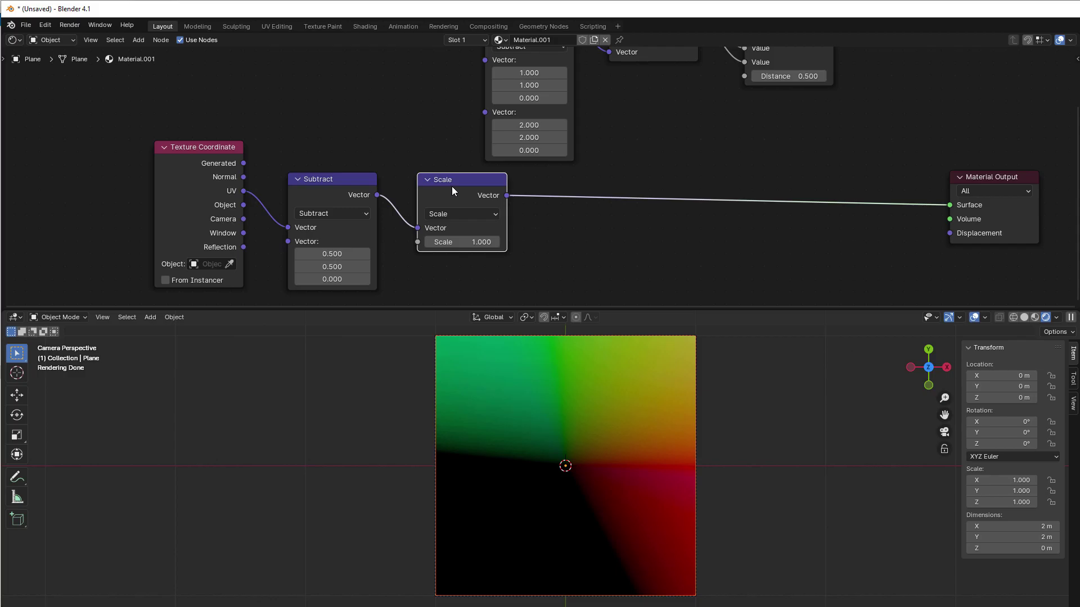
- Add a copy of the Scale node before the output and make it Fraction
key(shift+d)
click(590, 188)
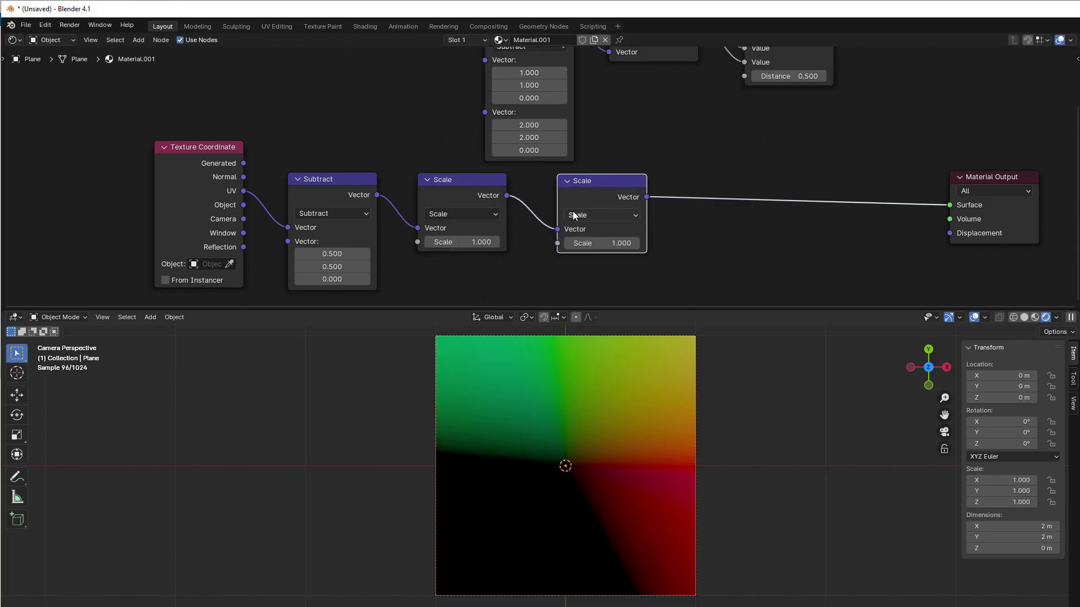
click(579, 214)
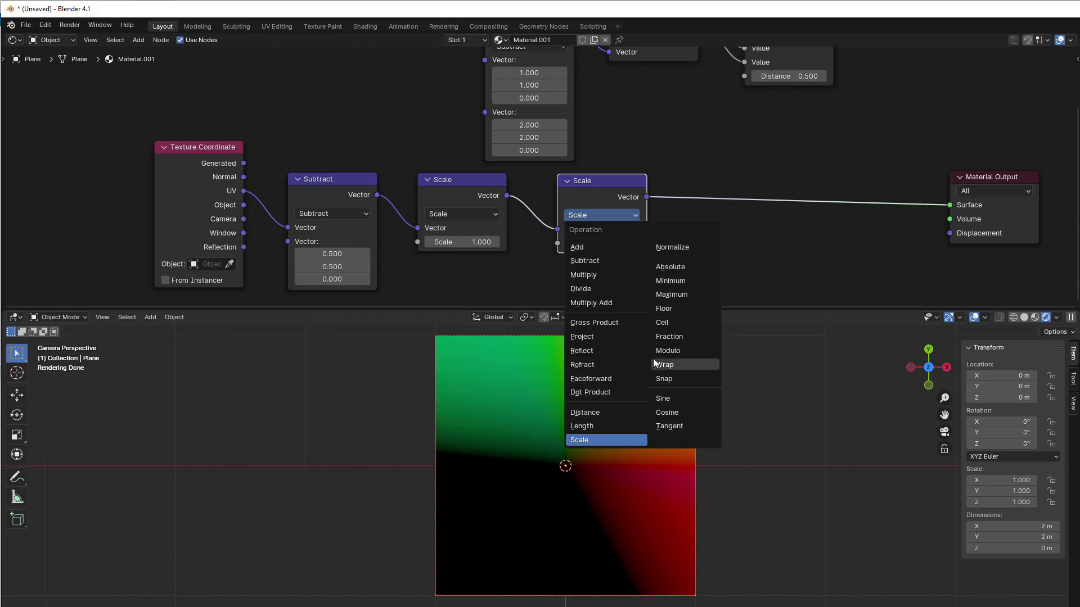
click(659, 338)
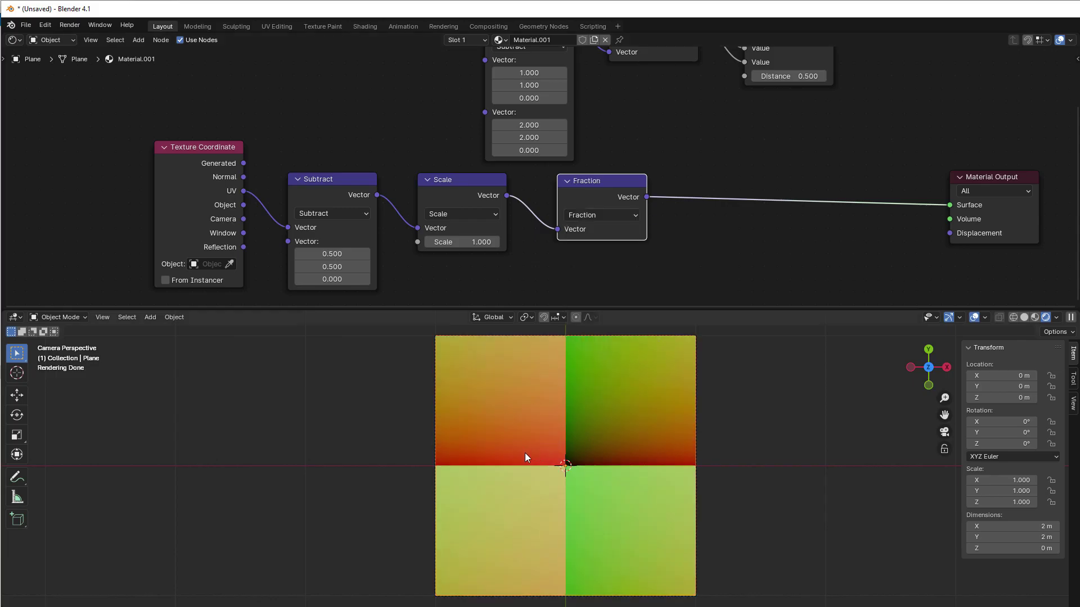
- Set the Scale node's Scale value to 2 and nudge the Fraction node right
scroll(428, 248, up, 1)
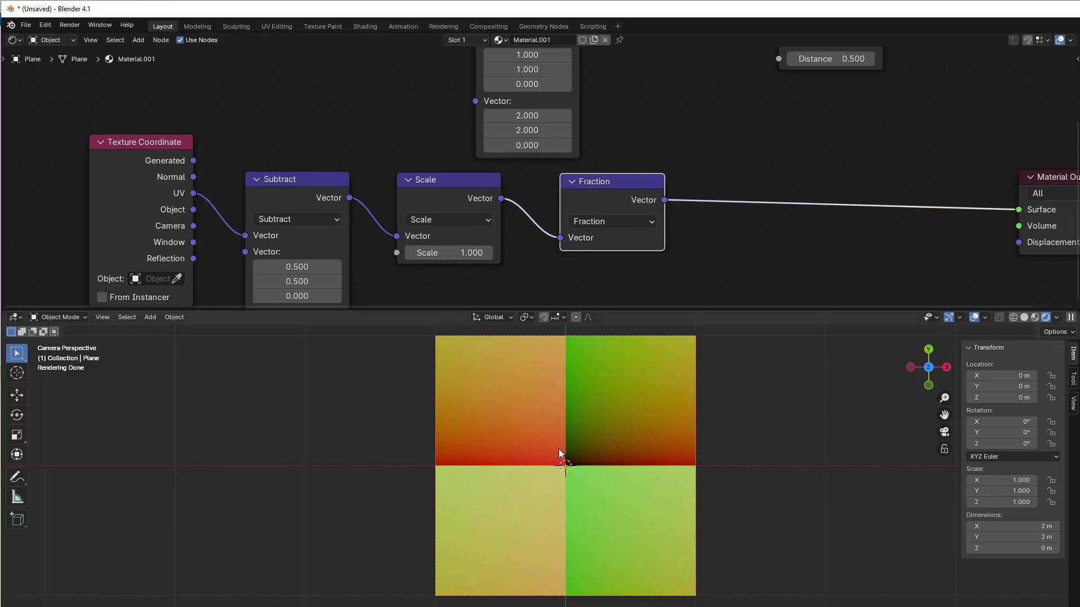
click(449, 252)
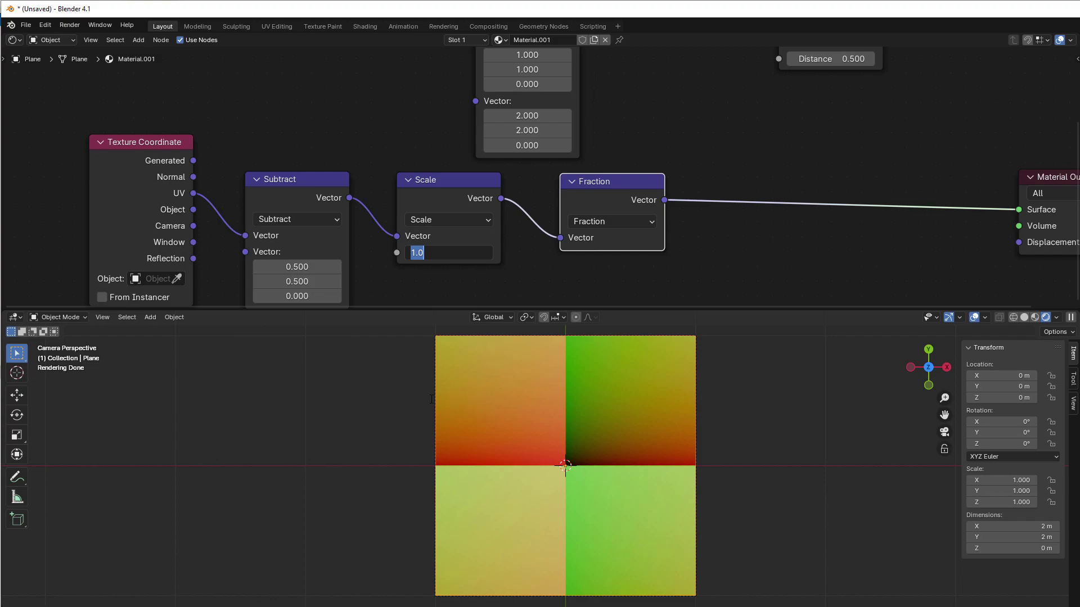
text(2)
key(Return)
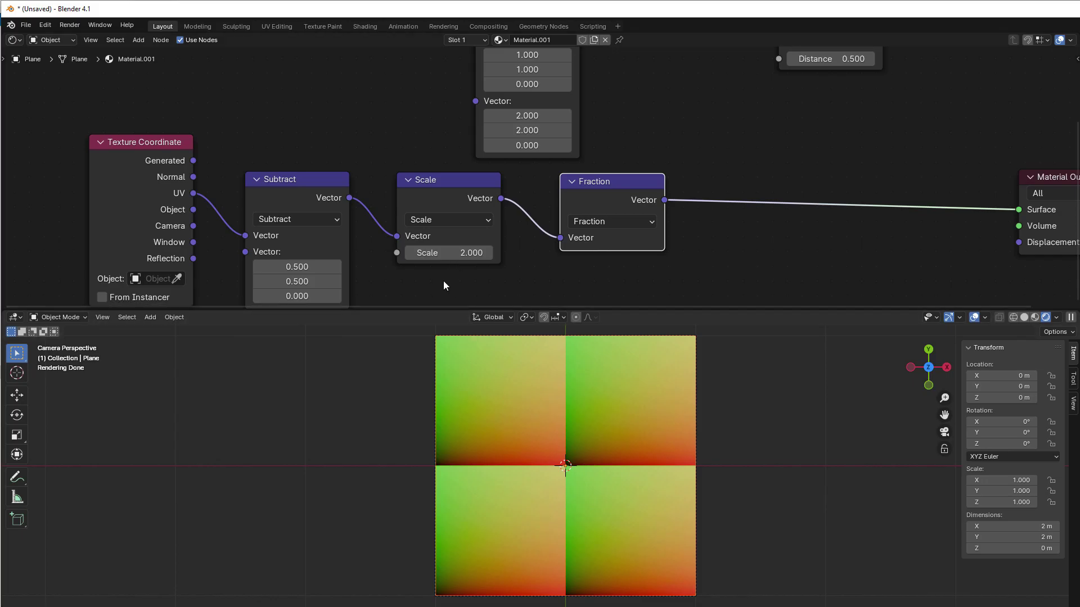
middle_drag(439, 279, 440, 259)
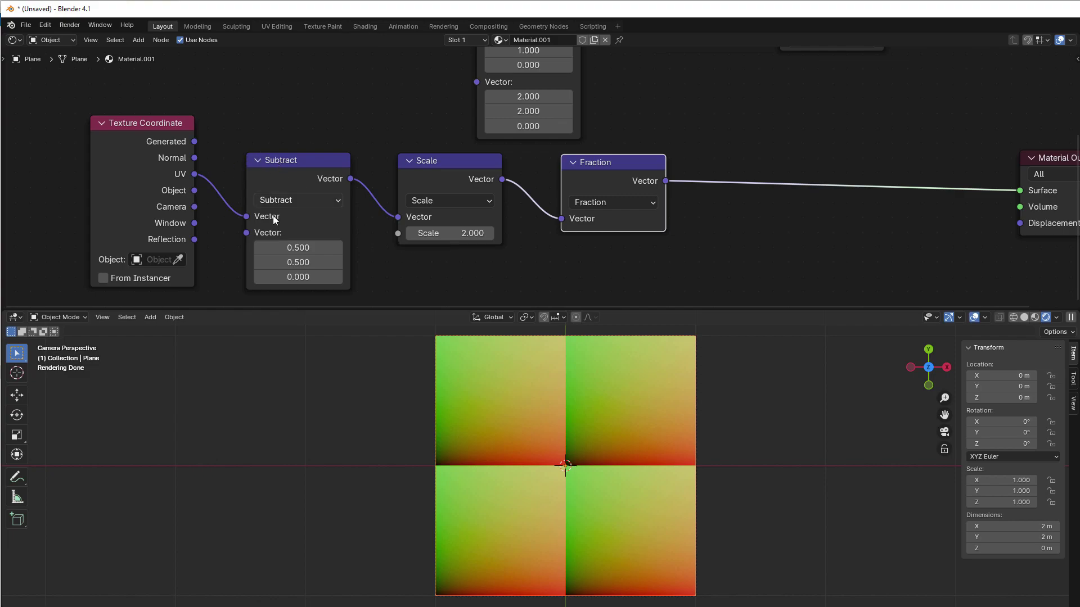
drag(598, 163, 618, 173)
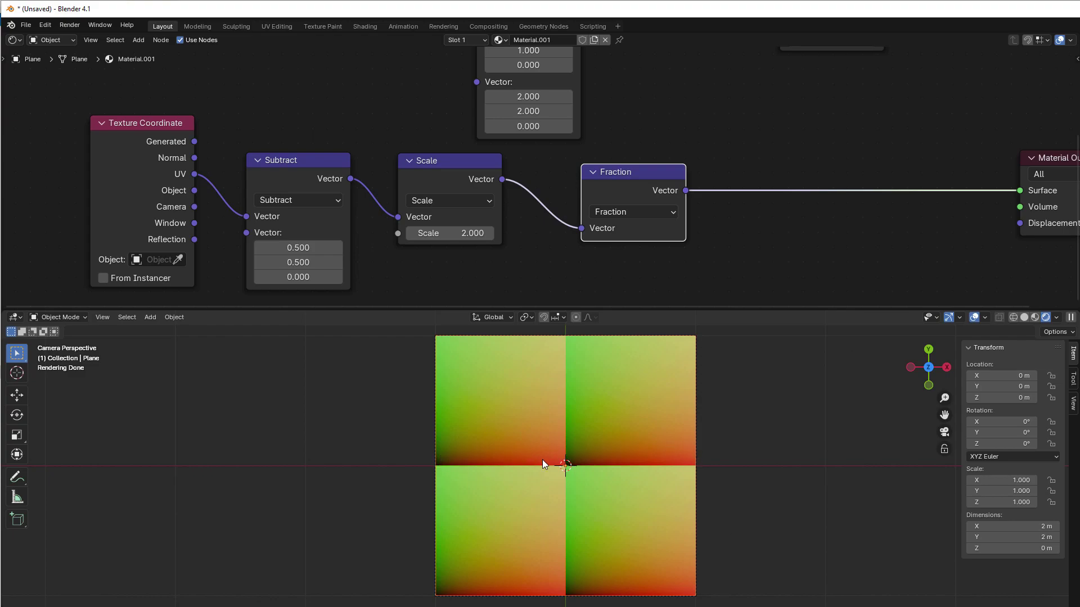
drag(615, 190, 598, 197)
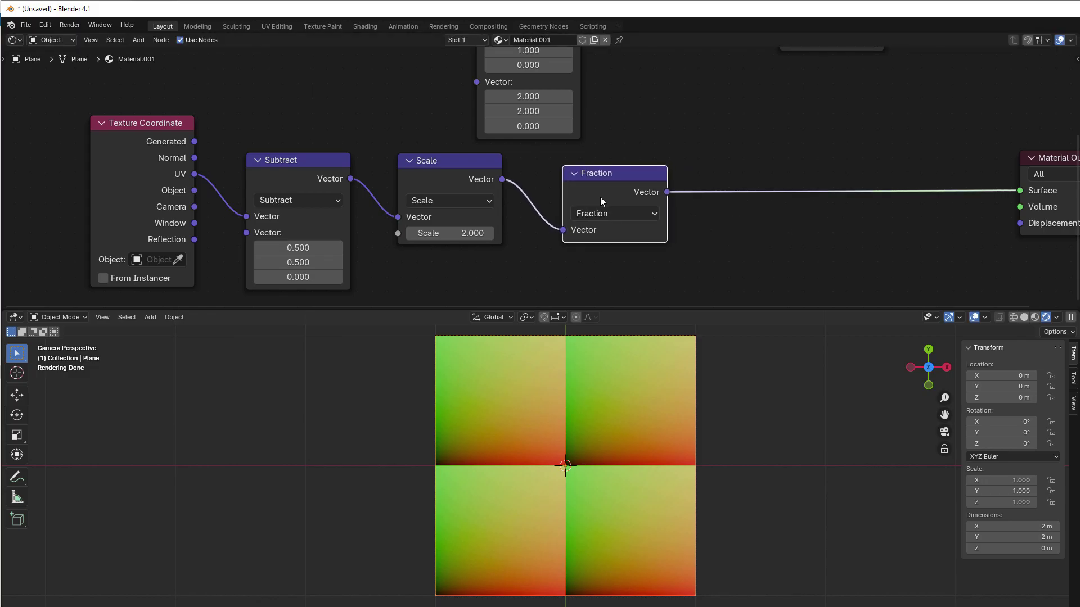
scroll(600, 197, down, 1)
ctrl+scroll(665, 210, down, 3)
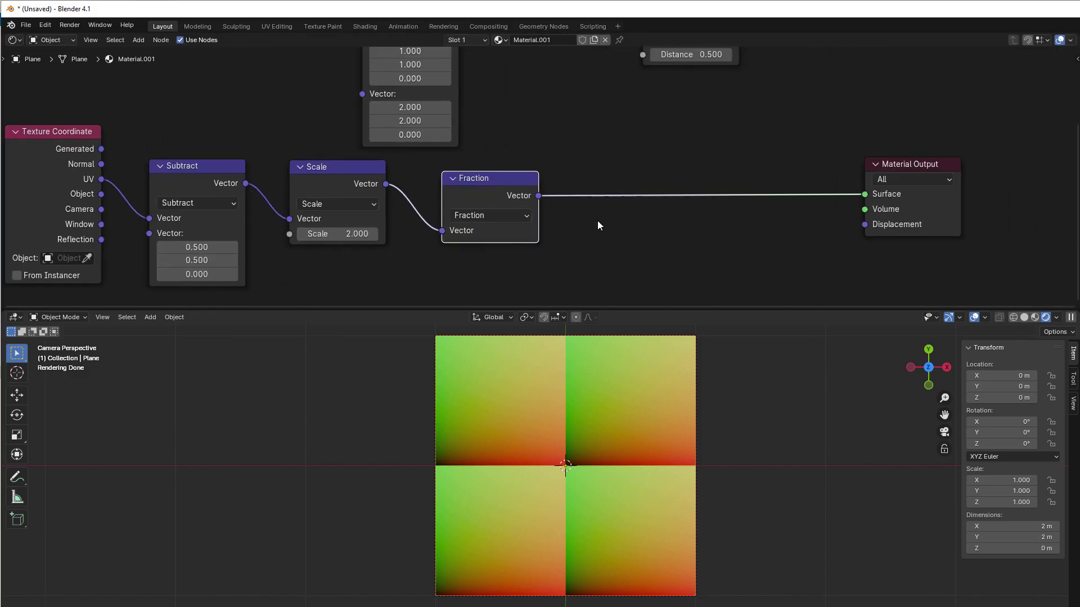
scroll(597, 225, up, 1)
ctrl+scroll(530, 217, down, 2)
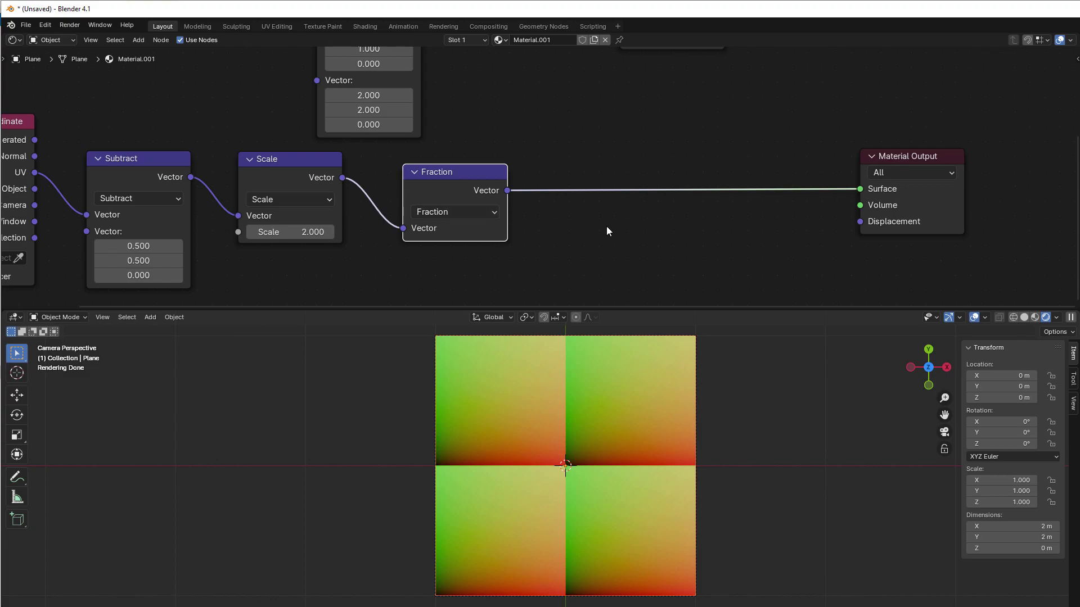
drag(293, 231, 401, 232)
click(289, 232)
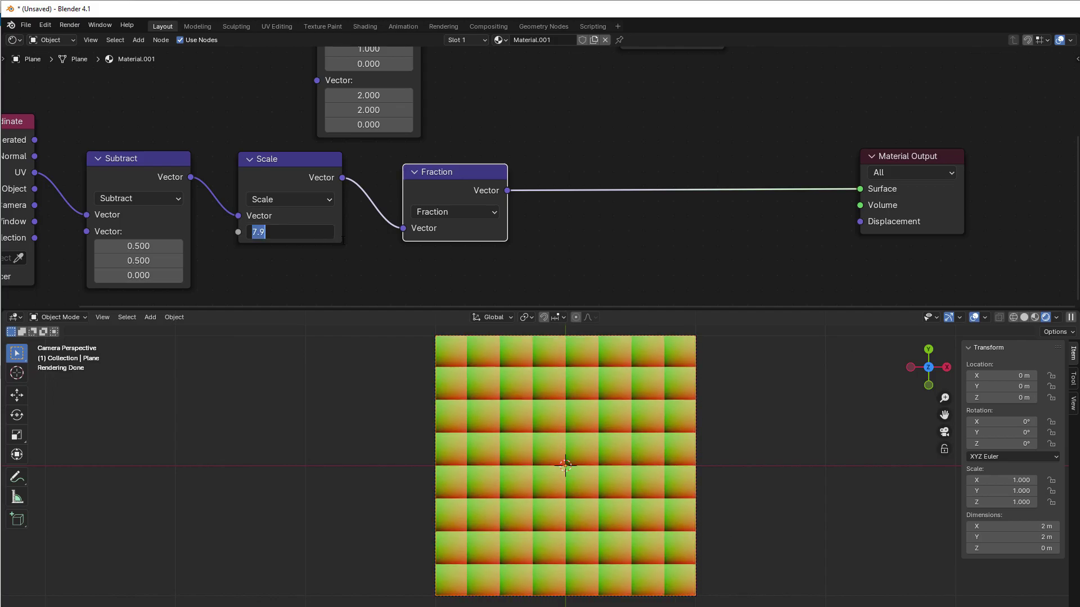
text(2)
key(Return)
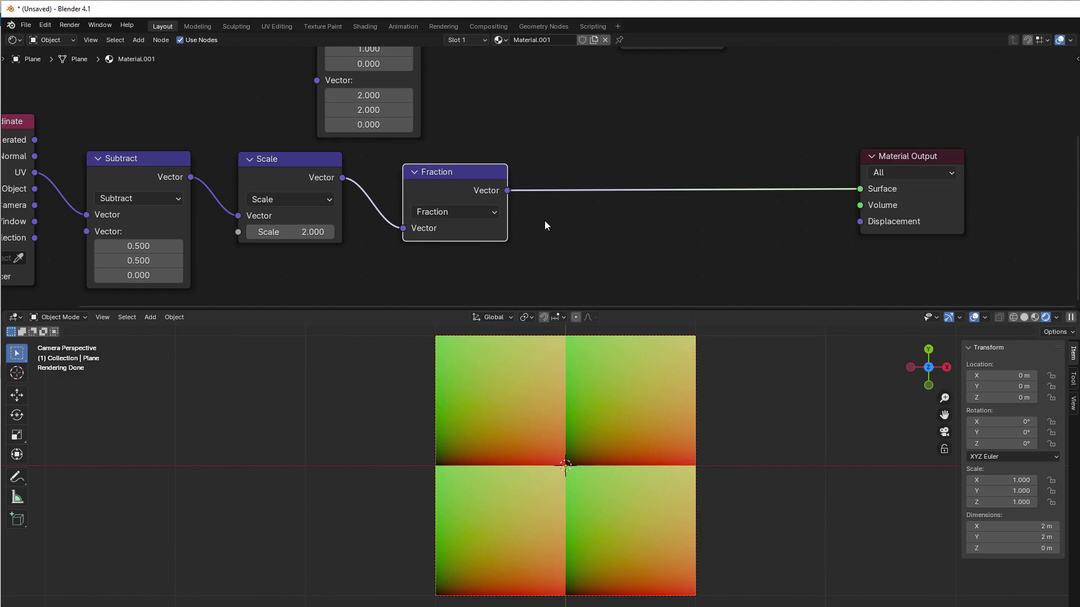
- Place a copy of the 0.5, 0.5 Subtract node after the Fraction node
click(153, 161)
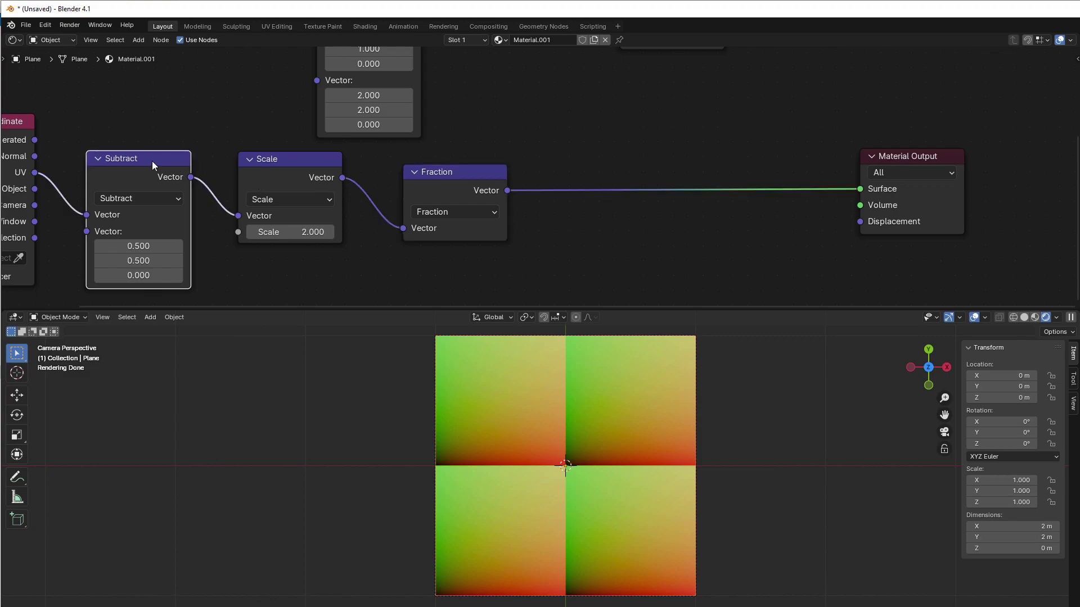
key(shift+d)
click(599, 136)
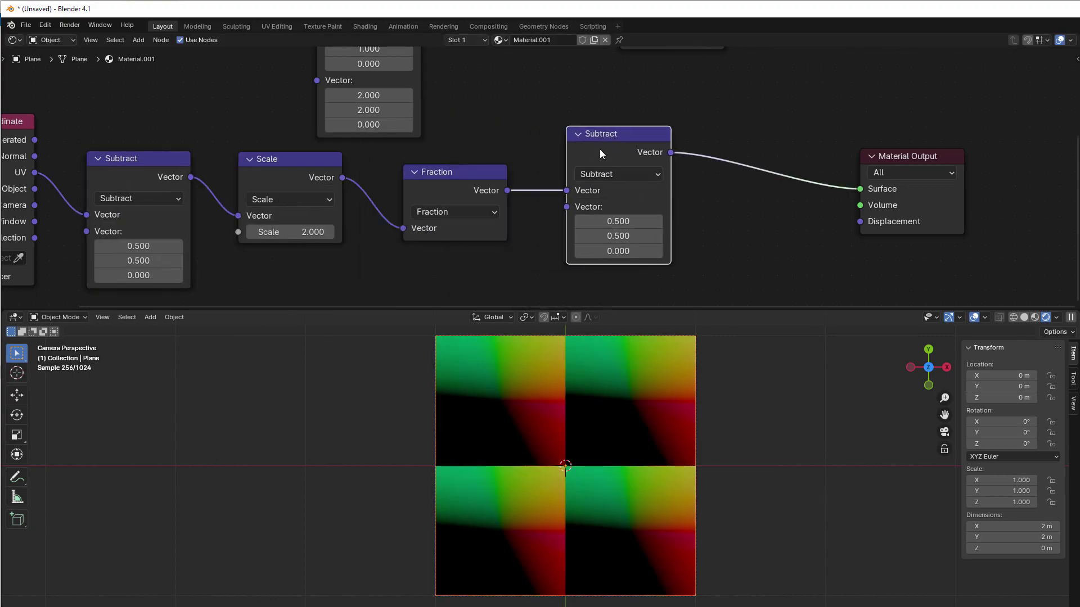
drag(600, 150, 575, 159)
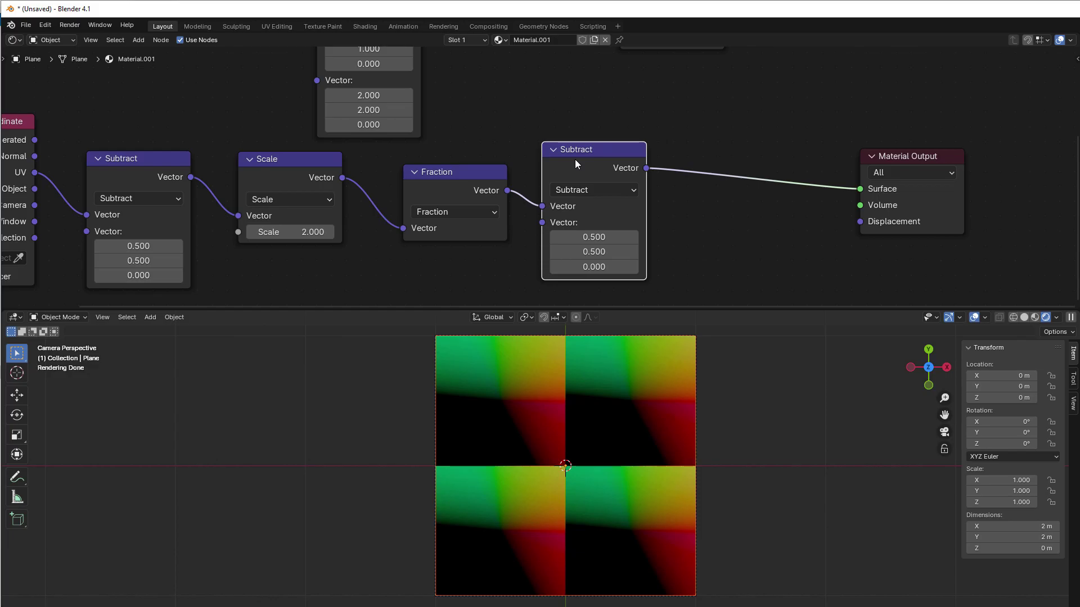
- Add a Multiply node before the output with X and Y set to 2
key(shift+d)
click(738, 131)
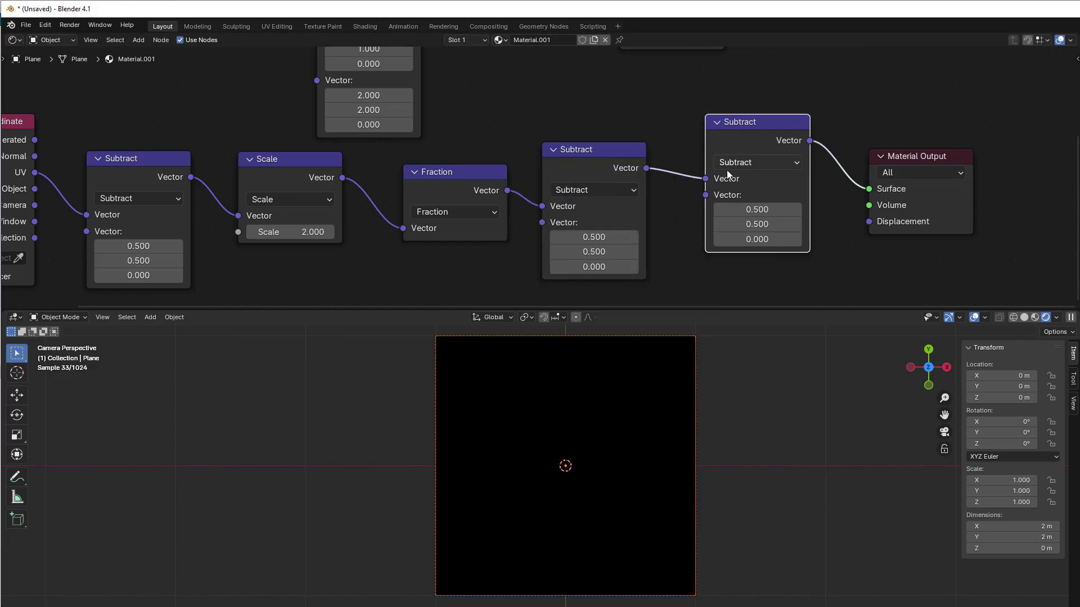
click(732, 163)
click(737, 234)
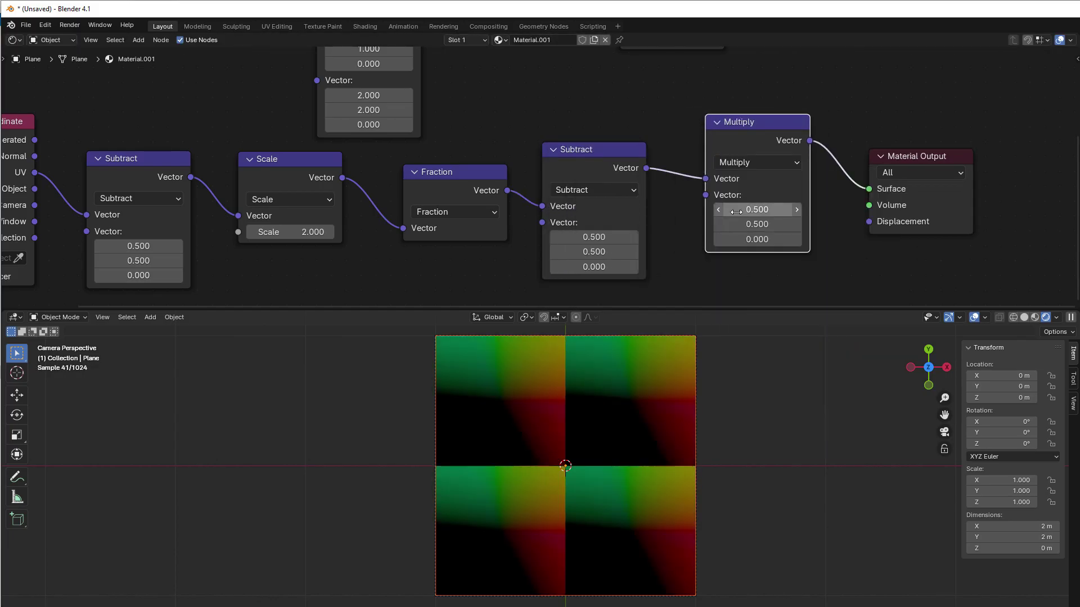
double_click(757, 210)
text(2)
key(Return)
double_click(763, 221)
text(2)
key(Return)
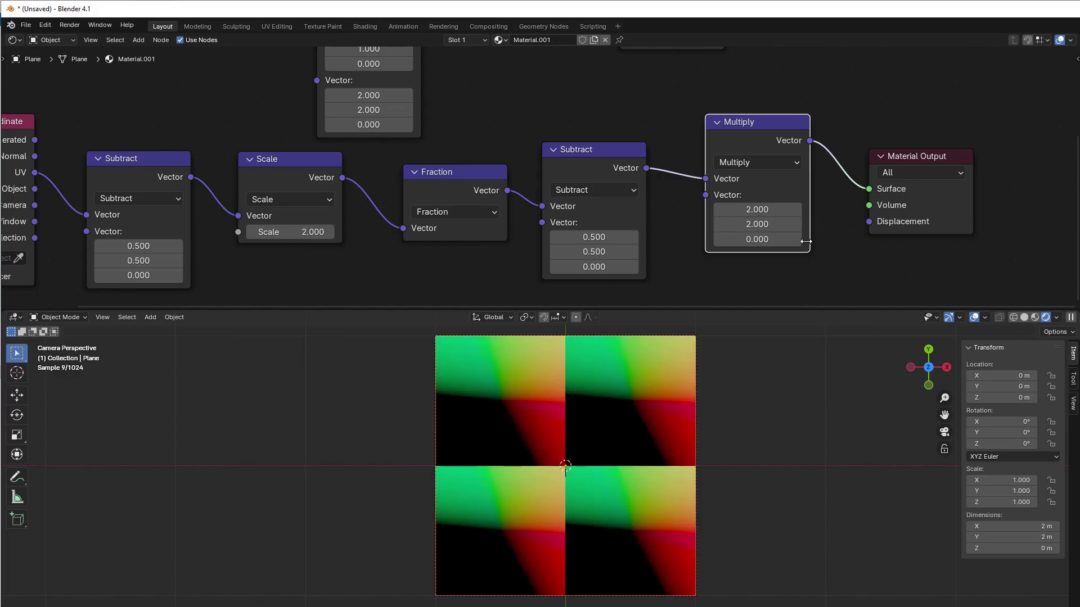
- Move Material Output further right and duplicate the Multiply node
scroll(716, 287, down, 1)
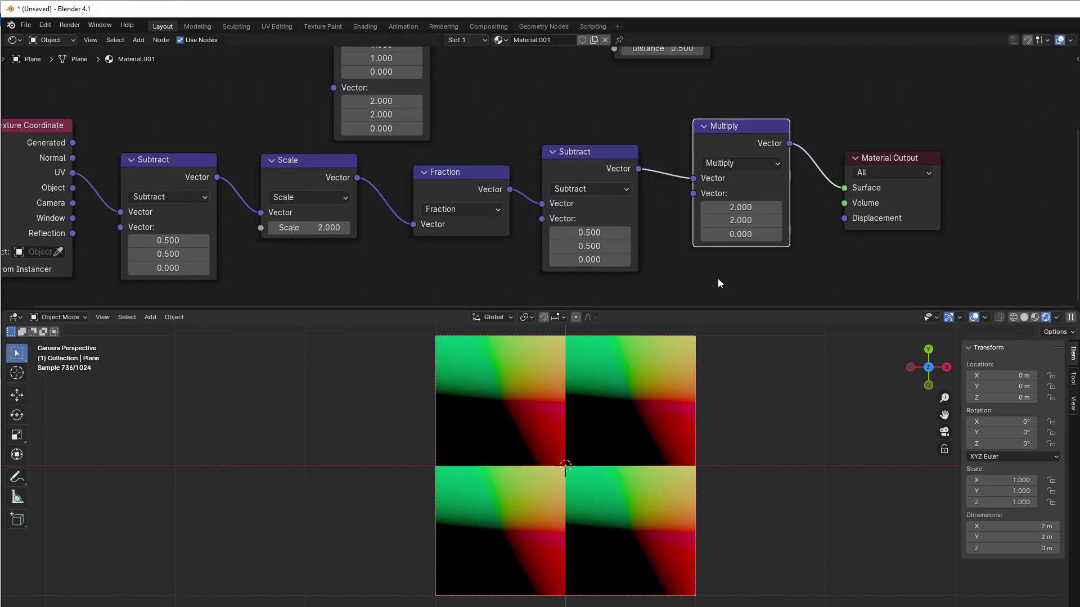
middle_drag(718, 279, 488, 285)
drag(650, 198, 828, 176)
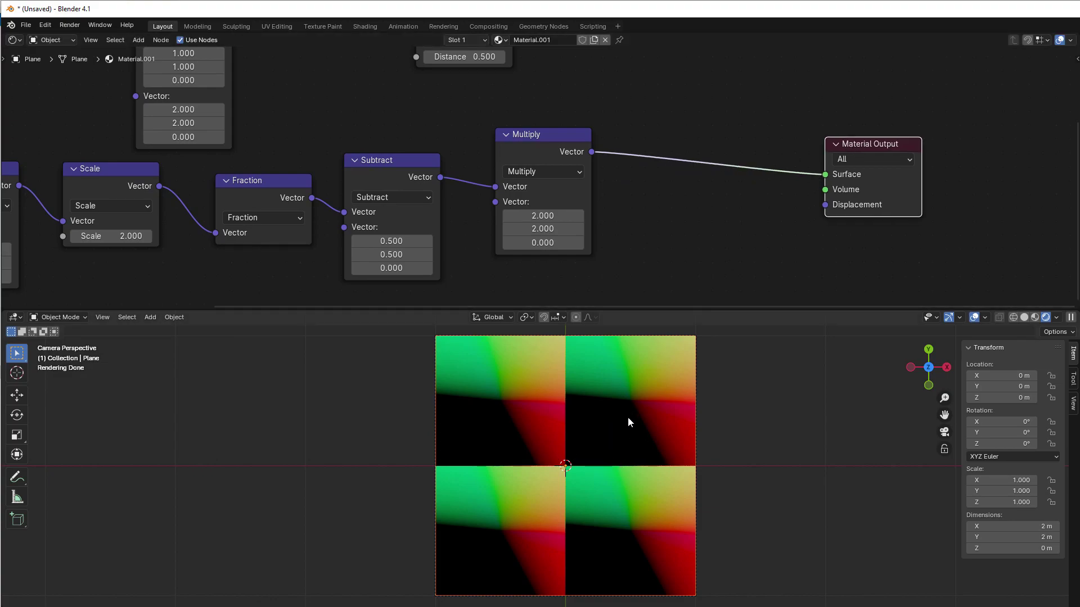
click(538, 142)
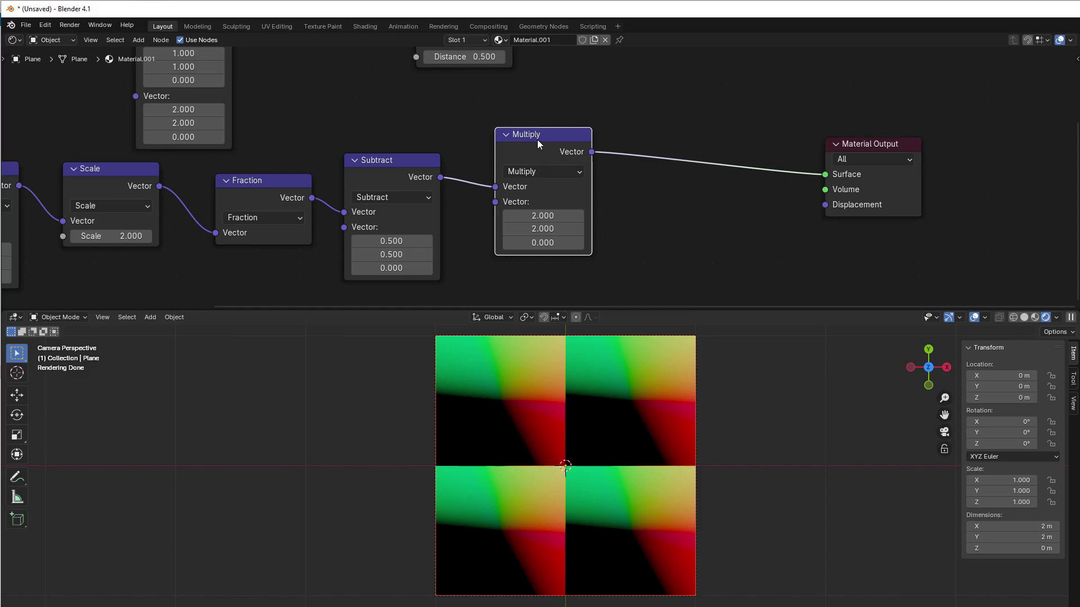
key(shift+d)
- Drop the Multiply copy before Material Output and switch it to Absolute
click(689, 118)
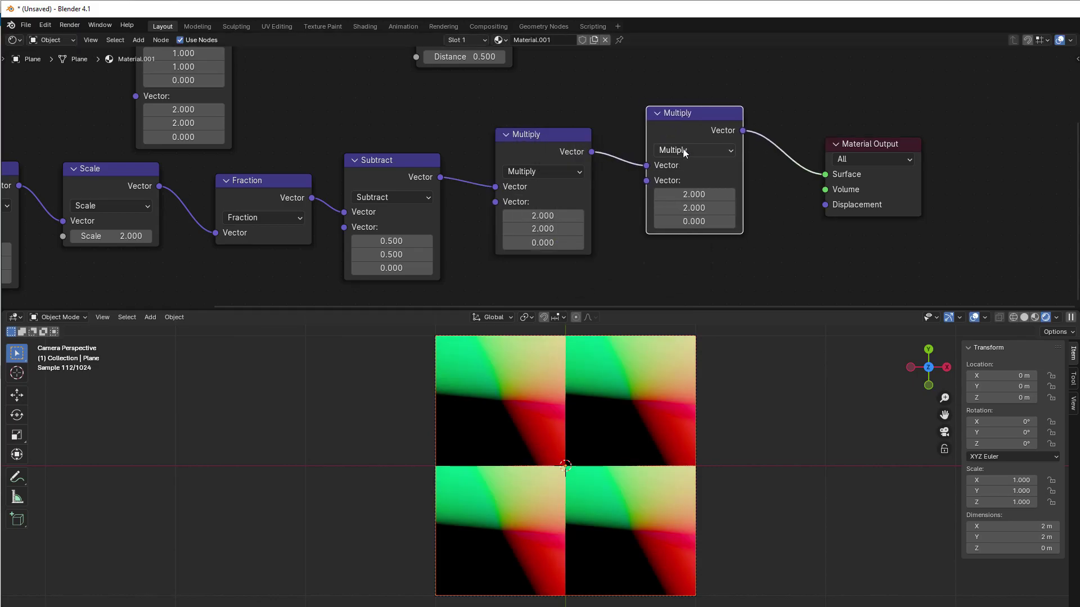
click(684, 151)
click(768, 205)
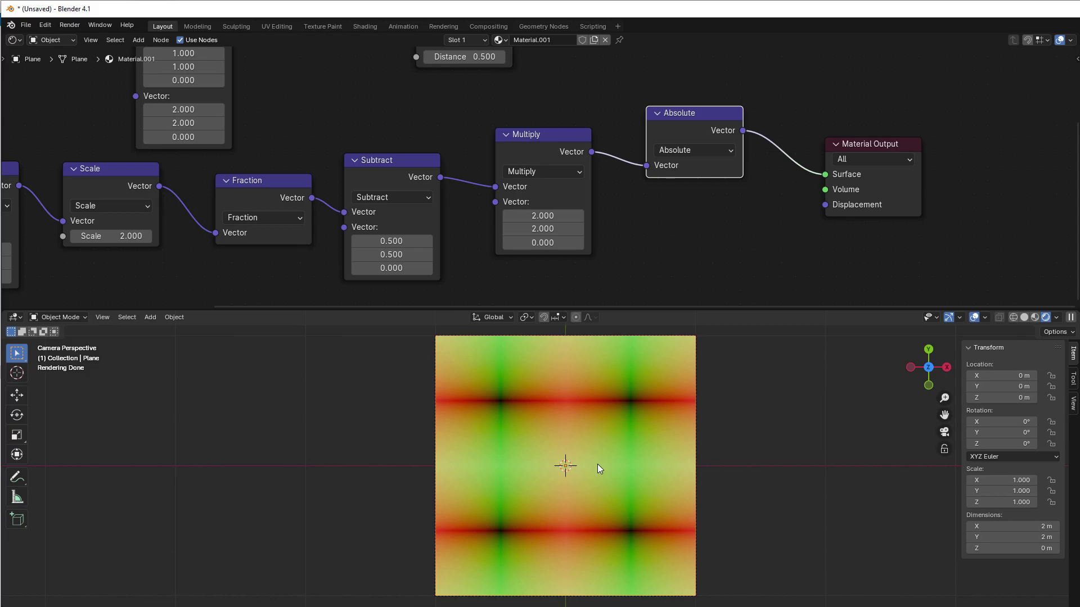
scroll(751, 214, down, 2)
middle_drag(750, 213, 596, 239)
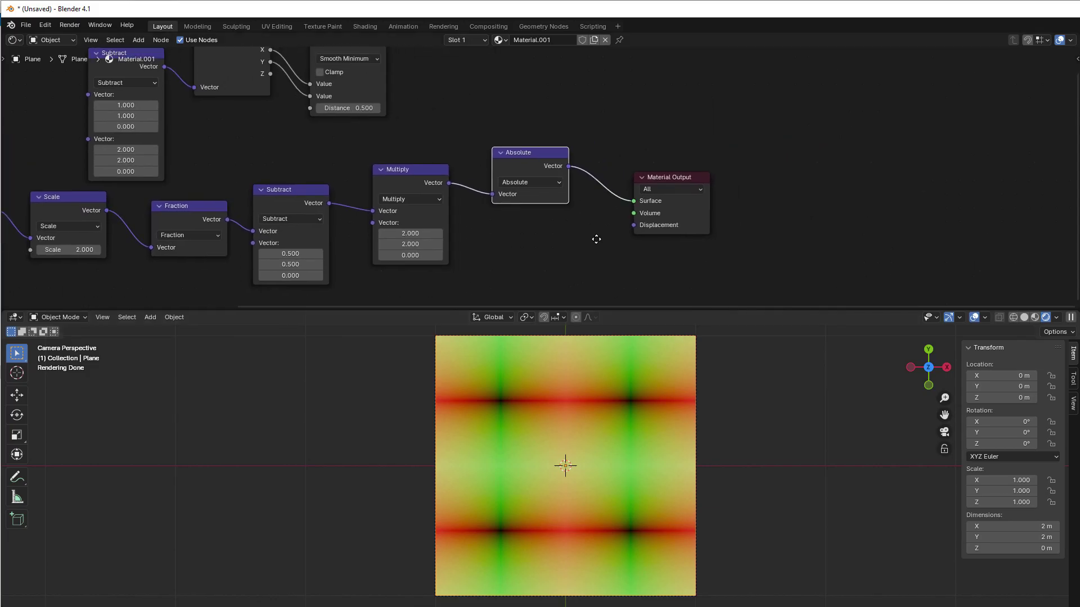
drag(643, 178, 778, 164)
scroll(659, 205, down, 3)
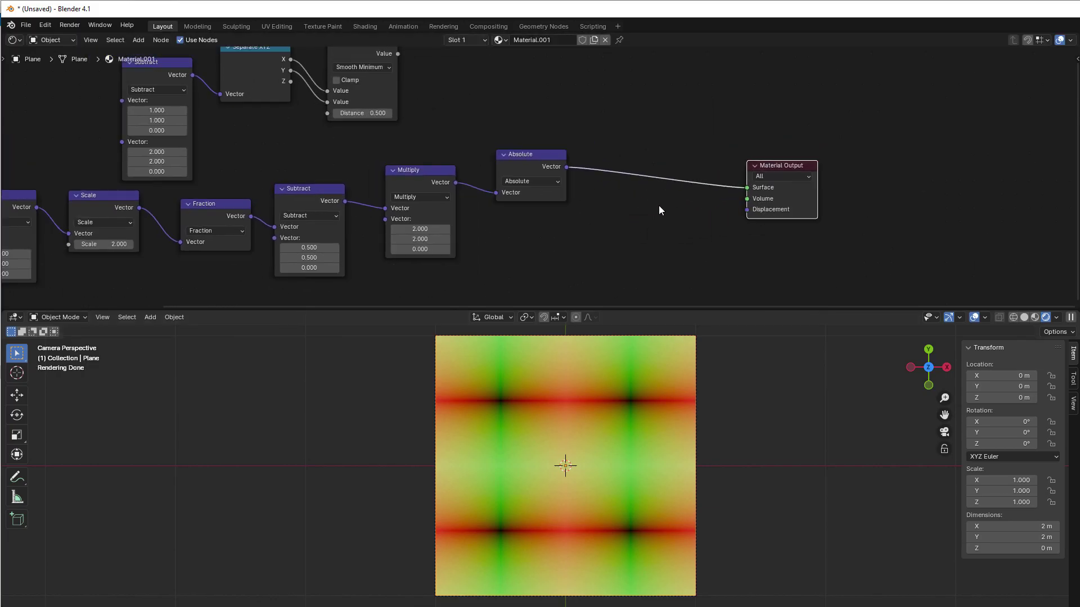
- Link the Absolute output into the Subtract, Separate XYZ and Smooth Minimum chain
drag(105, 68, 861, 84)
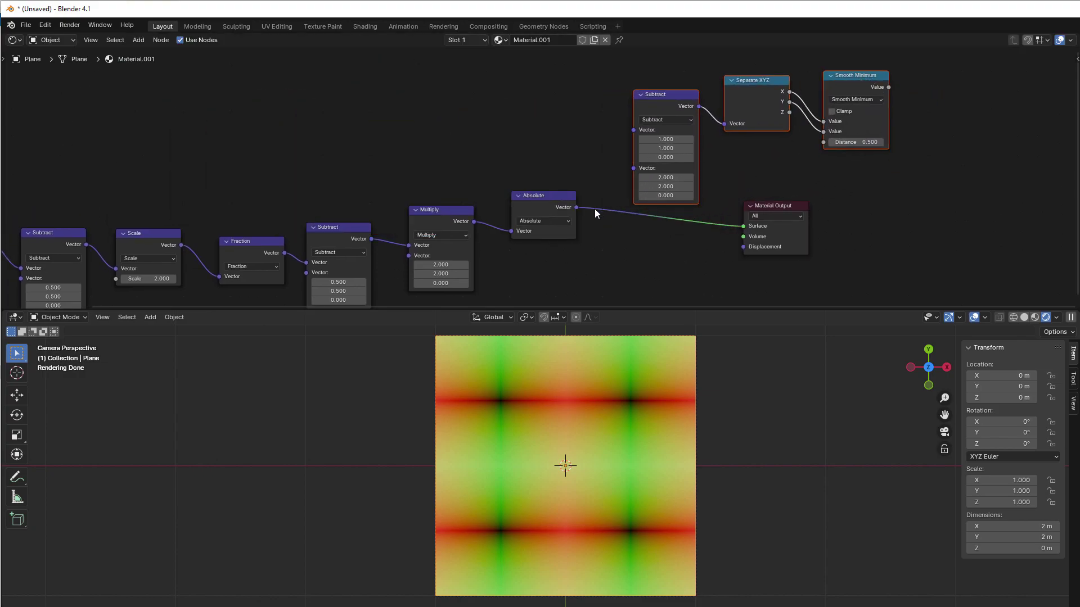
drag(575, 207, 633, 130)
scroll(802, 191, up, 2)
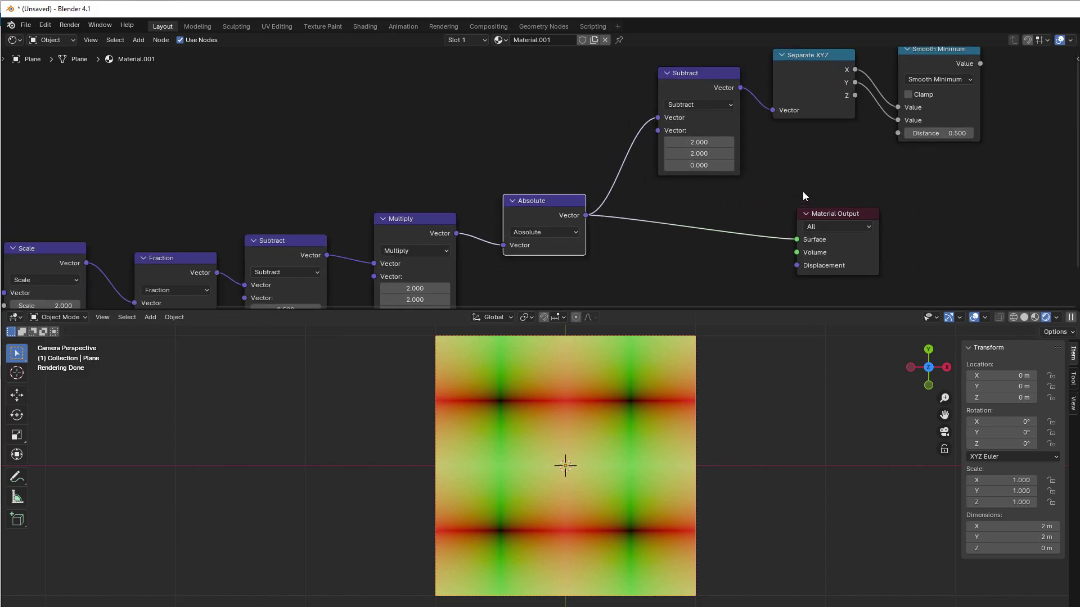
middle_drag(802, 191, 580, 203)
drag(596, 231, 829, 200)
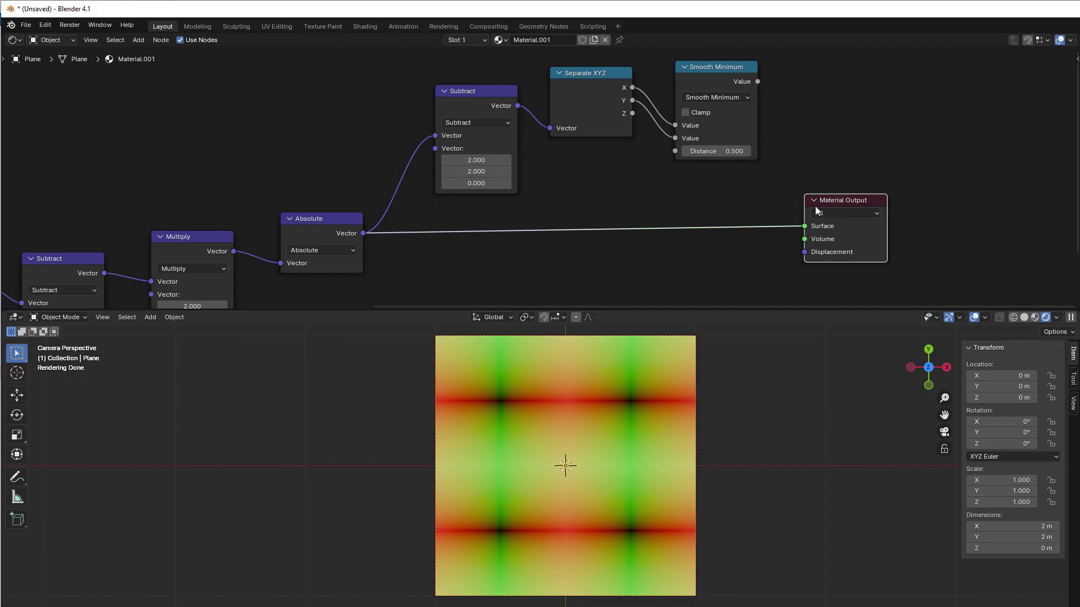
drag(819, 201, 842, 199)
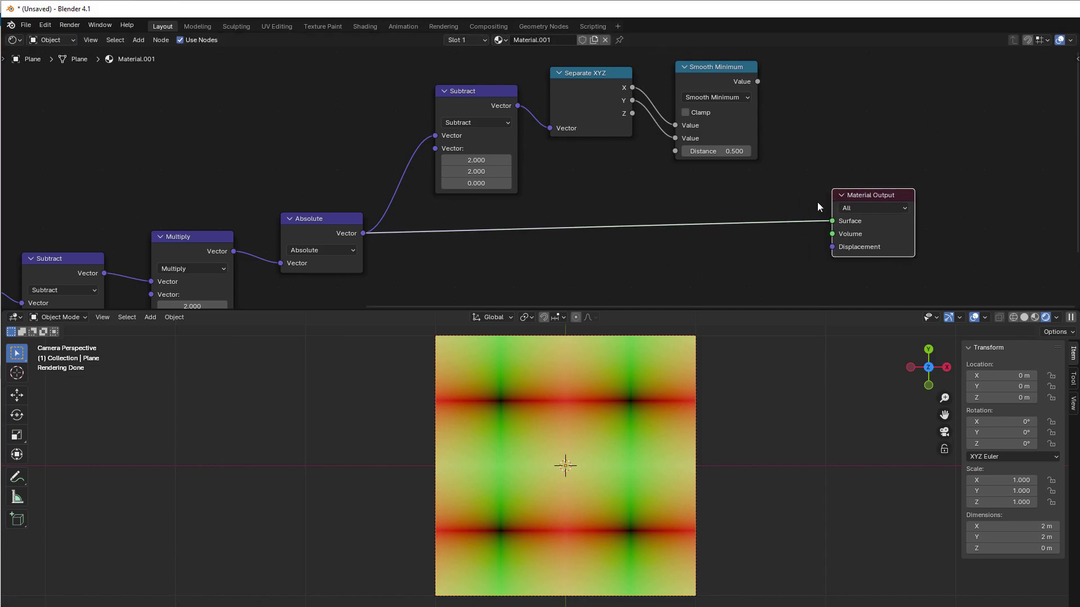
scroll(675, 197, up, 1)
- Connect the Smooth Minimum Value output to the Material Output Surface input
middle_drag(674, 194, 630, 242)
scroll(629, 242, up, 2)
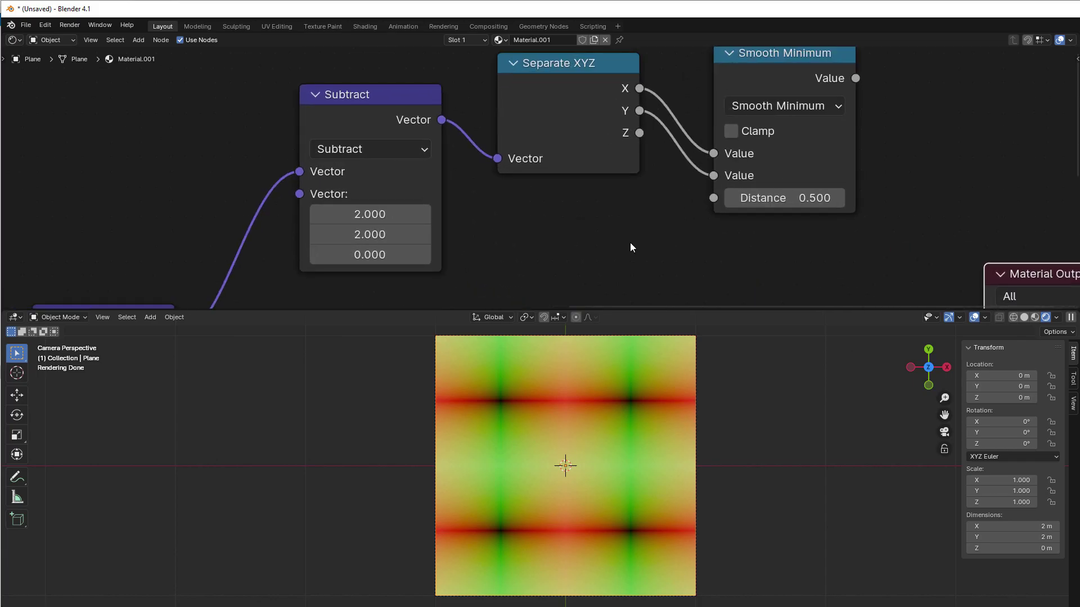
scroll(615, 247, down, 1)
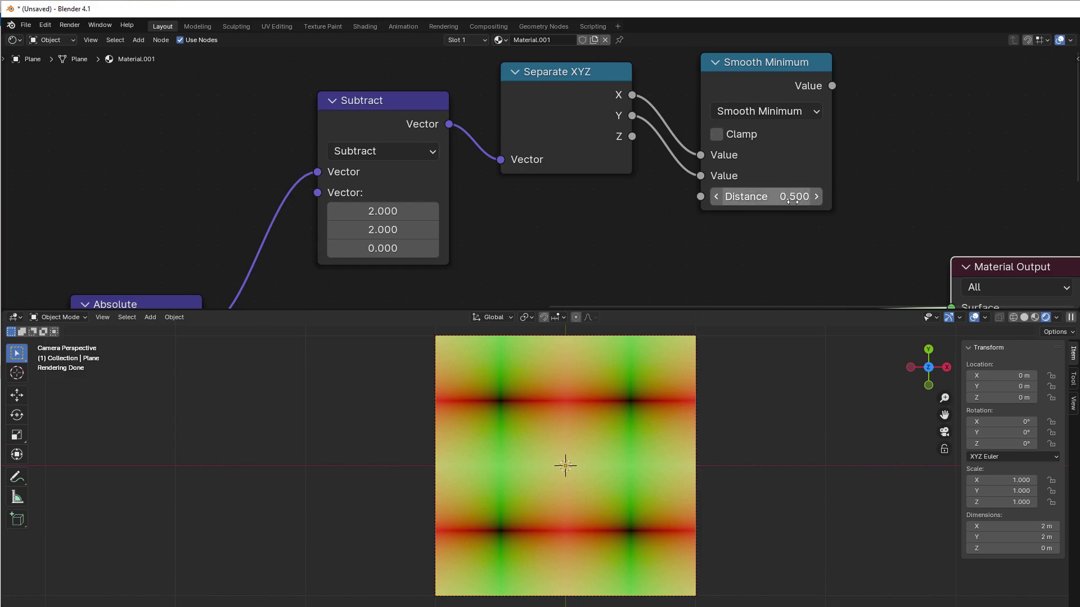
scroll(798, 228, down, 1)
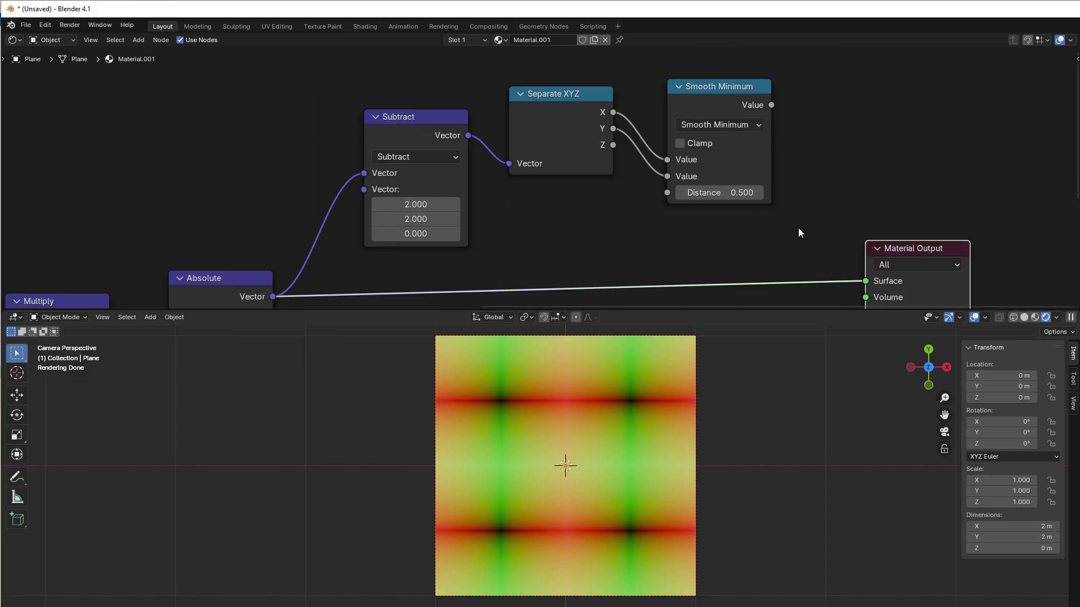
scroll(797, 227, down, 1)
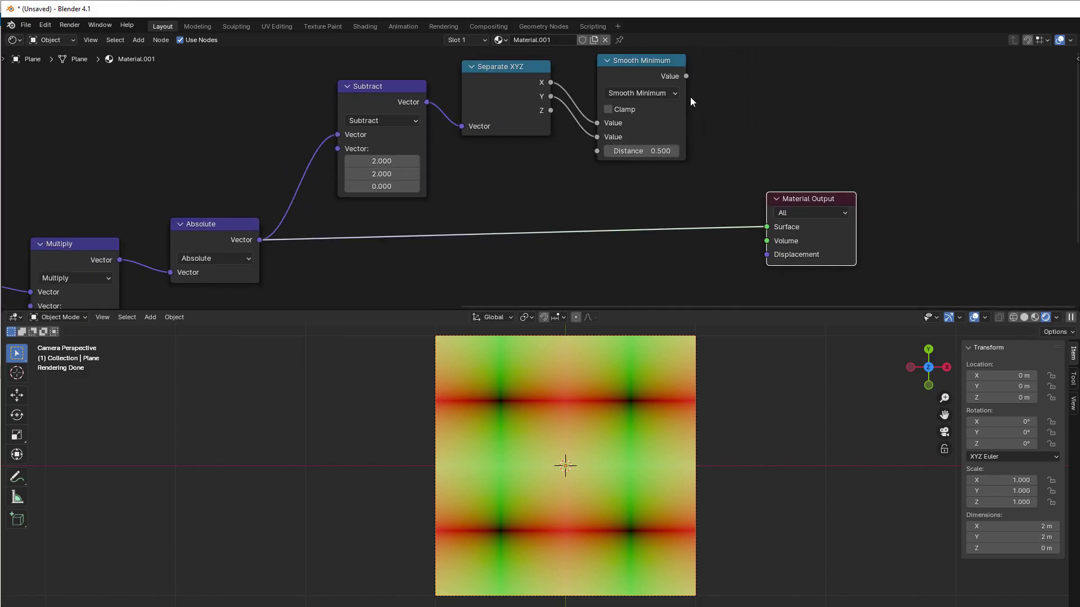
drag(687, 76, 767, 223)
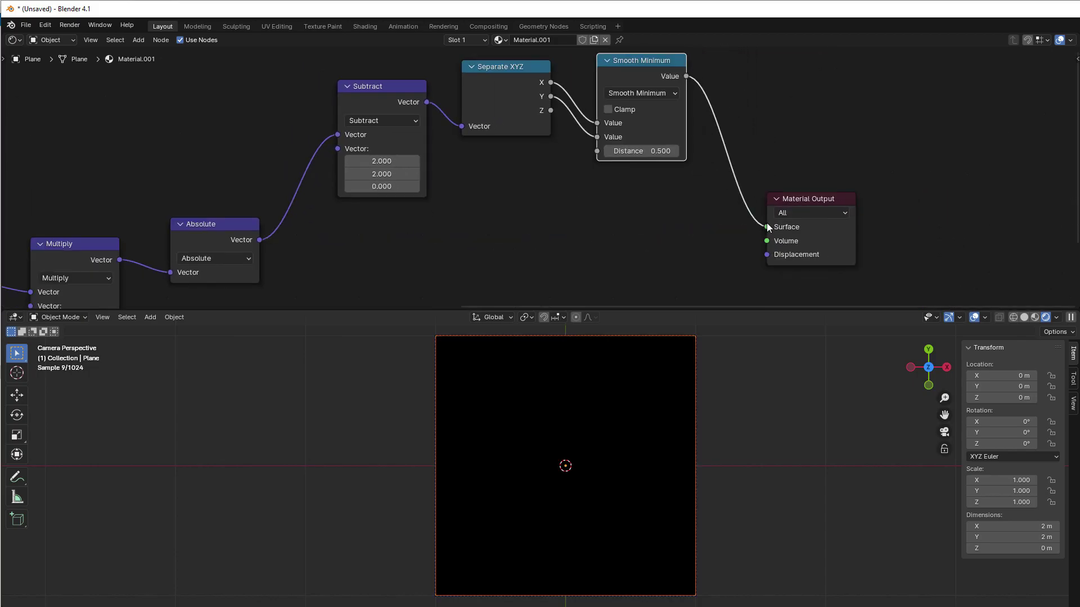
- Move the Absolute link to the Subtract's second input and set Smooth Minimum Distance to 0.300
scroll(591, 227, down, 1)
middle_drag(549, 229, 772, 212)
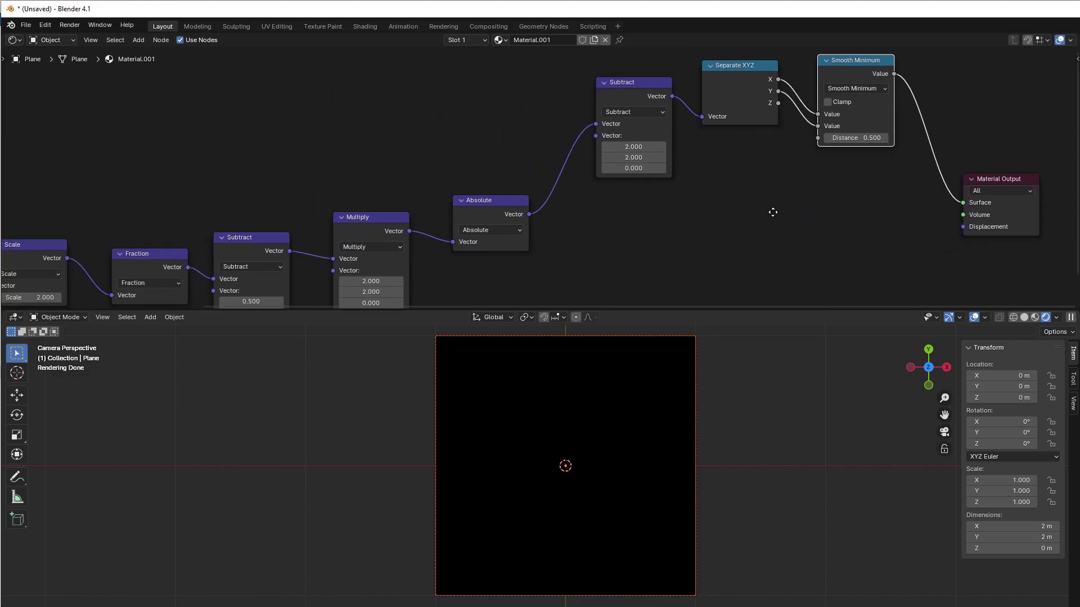
drag(867, 138, 859, 138)
scroll(601, 147, up, 2)
drag(616, 106, 616, 165)
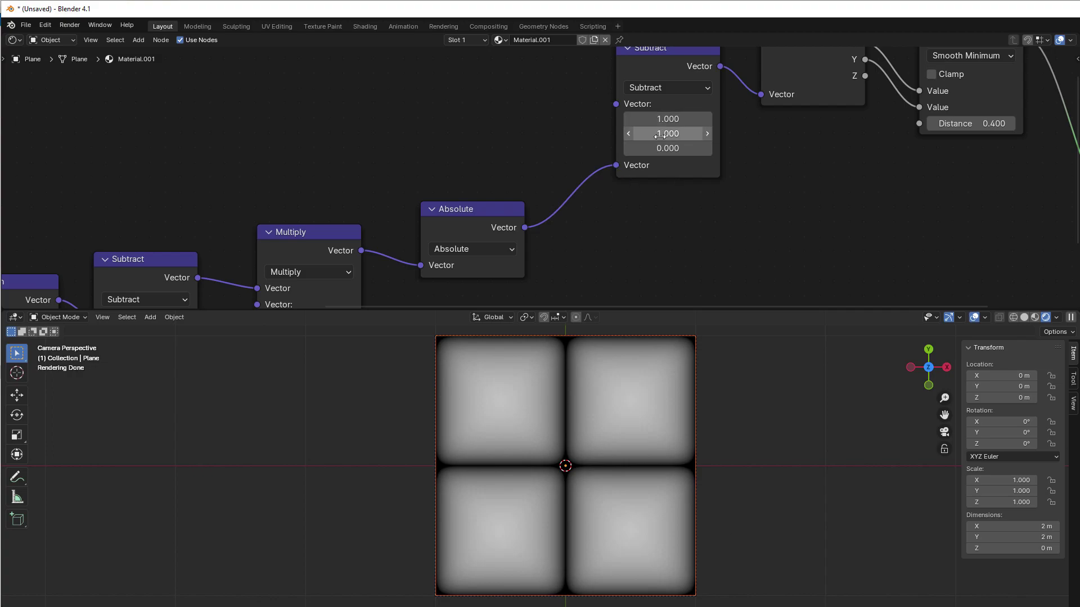
scroll(643, 223, down, 2)
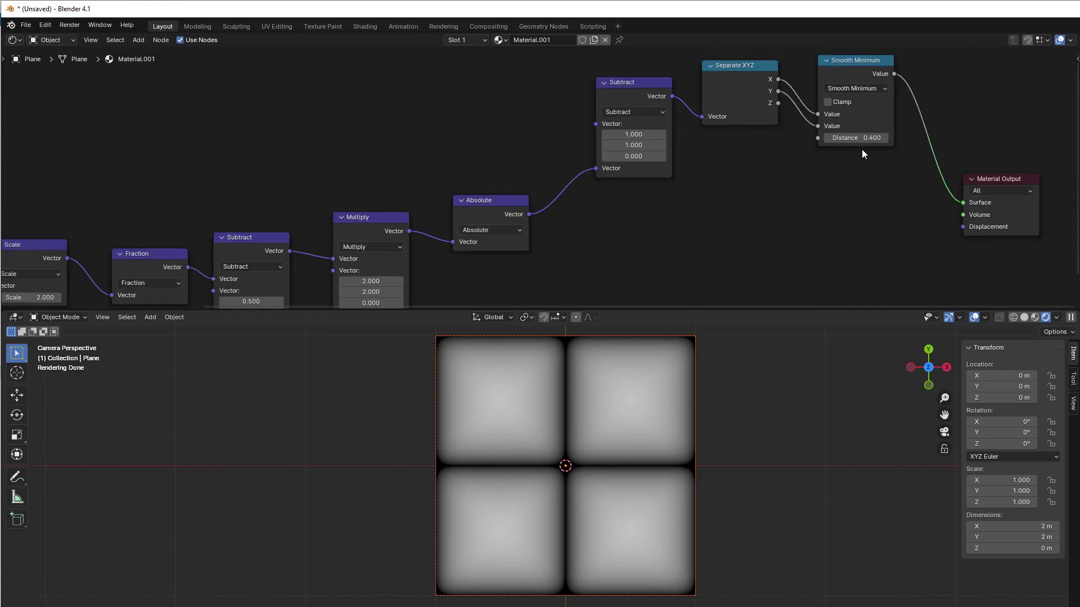
drag(860, 138, 821, 138)
click(884, 138)
- Move the Subtract, Separate XYZ and Smooth Minimum nodes lower in the tree
scroll(700, 184, down, 2)
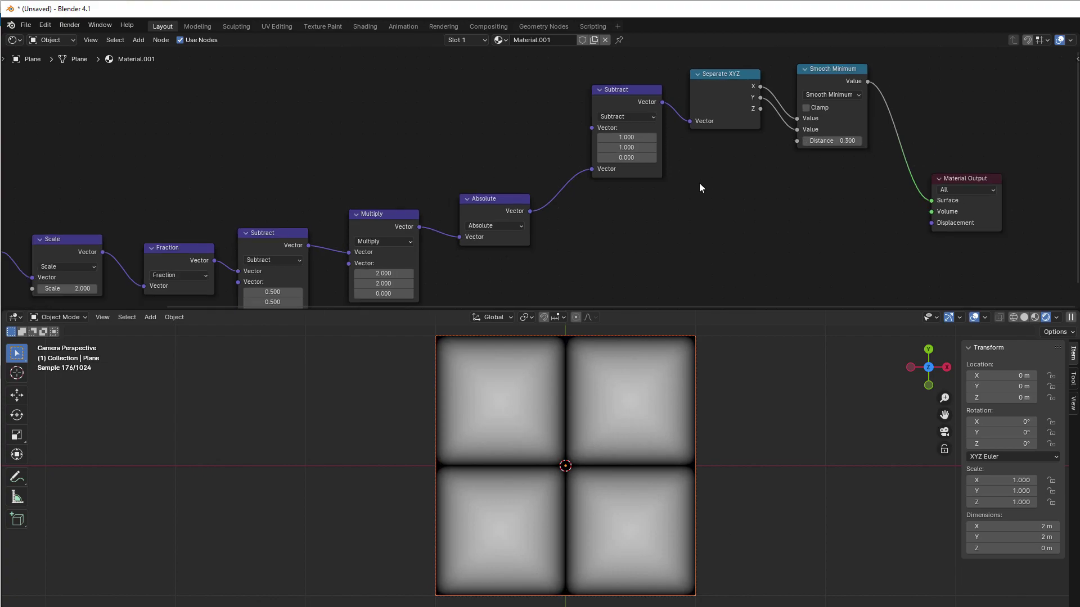
middle_drag(697, 190, 730, 181)
drag(595, 73, 833, 148)
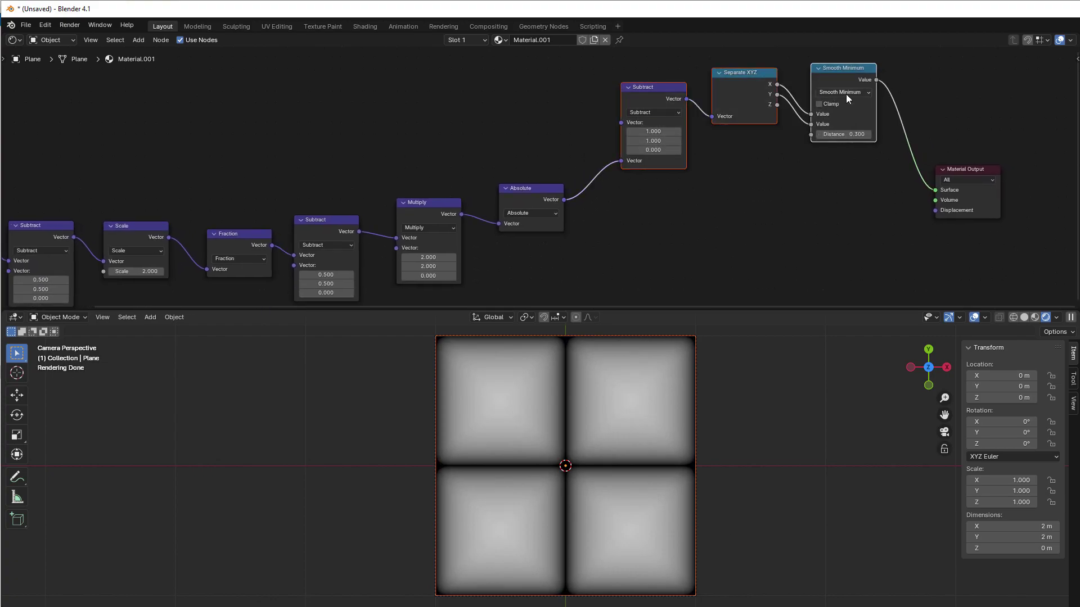
drag(845, 93, 816, 146)
ctrl+scroll(553, 144, left, 5)
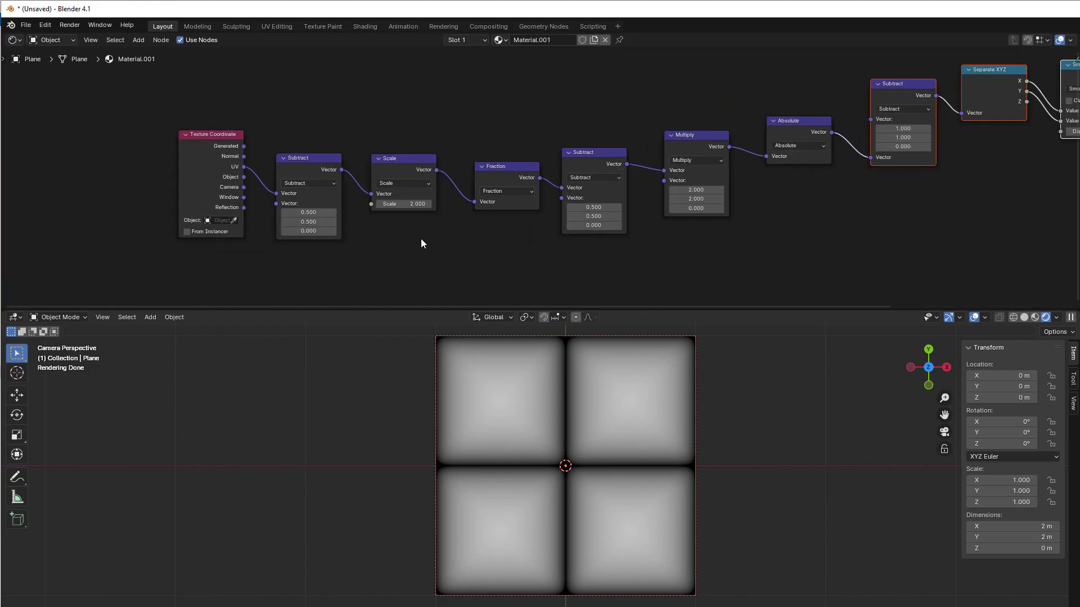
scroll(418, 241, up, 2)
ctrl+scroll(509, 234, left, 3)
scroll(482, 211, up, 1)
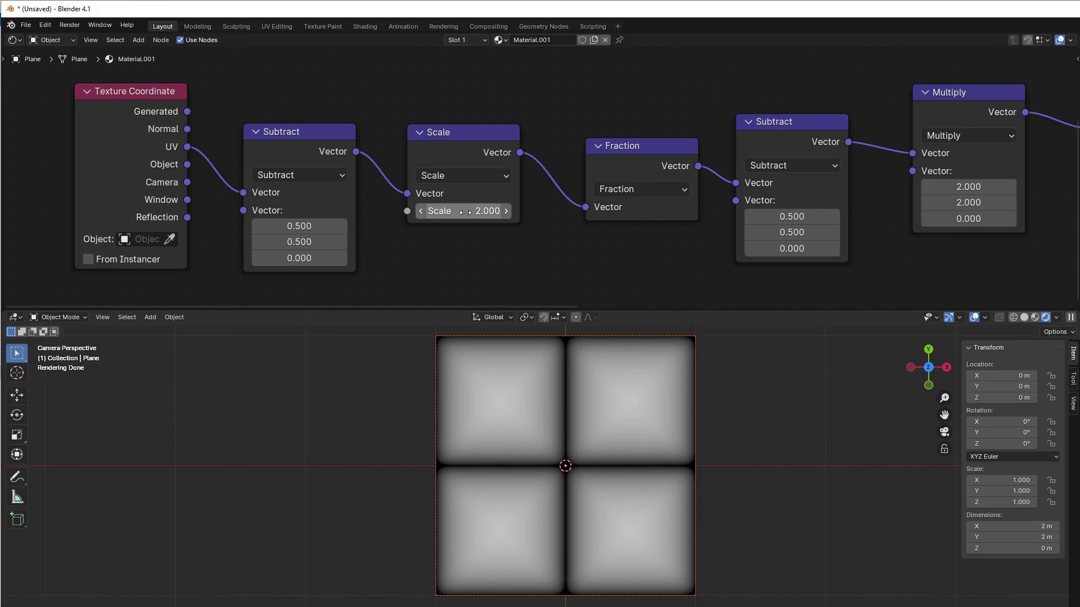
- Try Scale values 1, 2 and 4, settling on a Scale of 3
drag(461, 210, 765, 211)
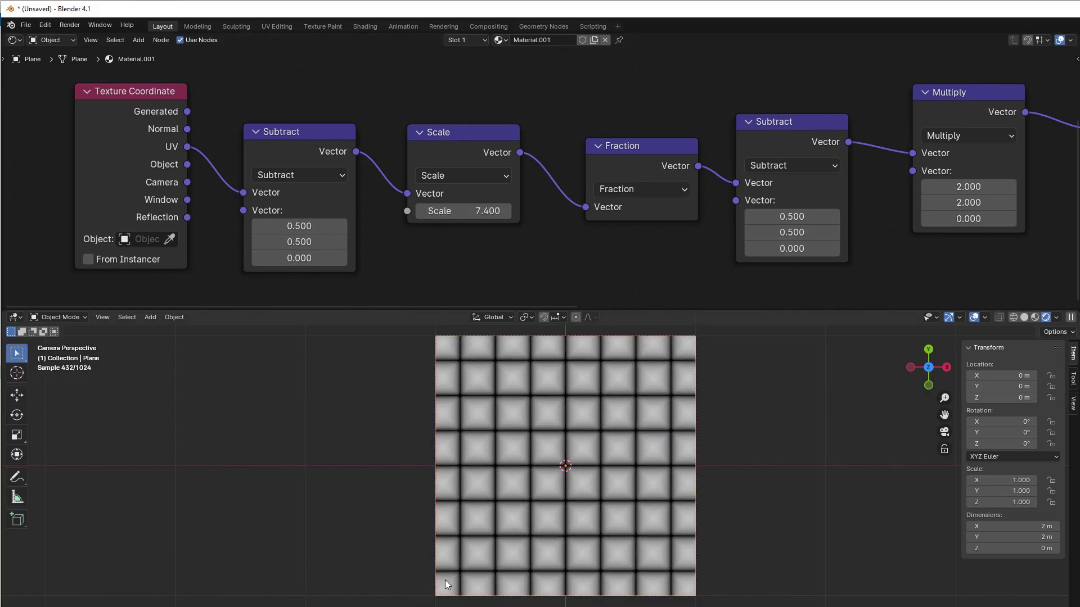
click(468, 210)
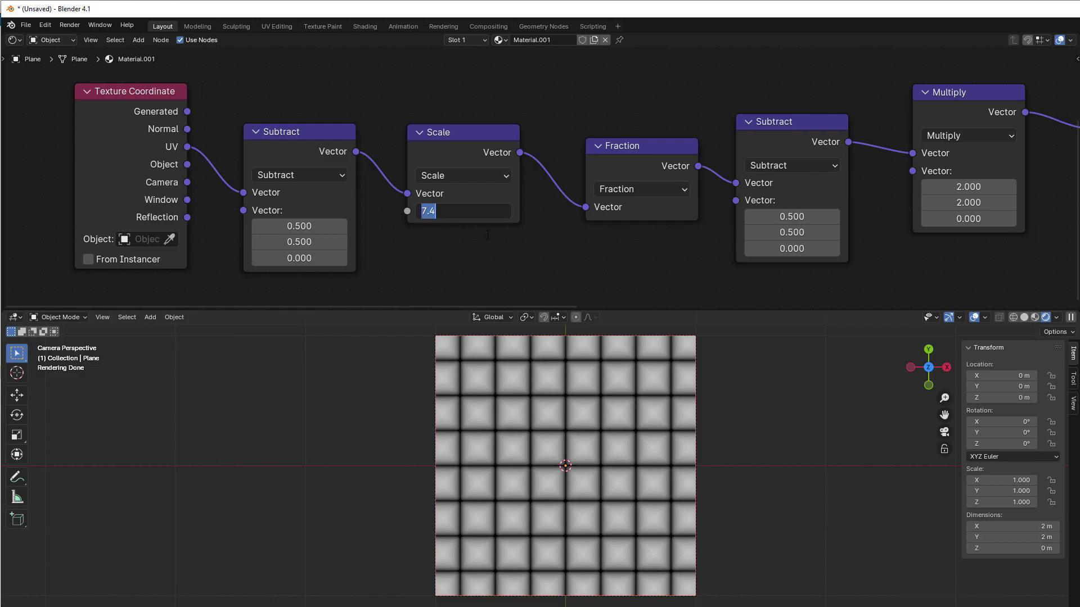
text(1)
key(Return)
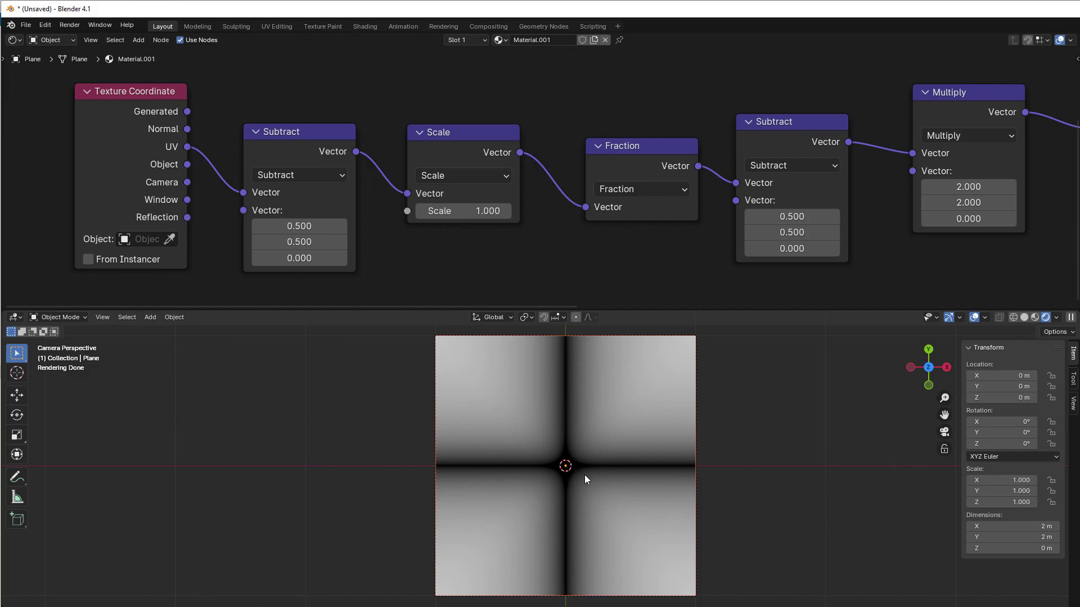
click(468, 217)
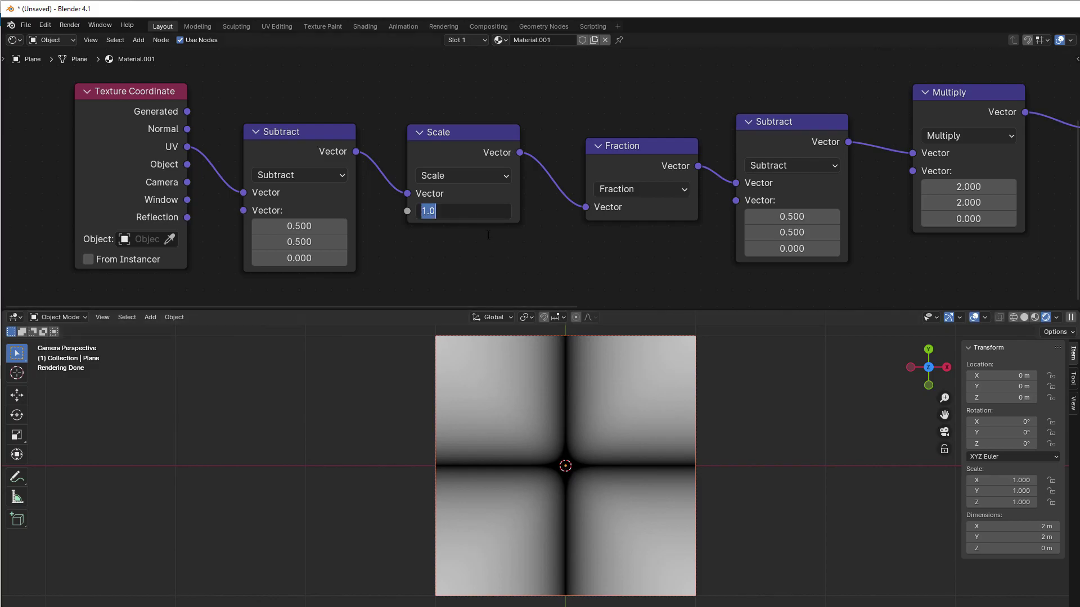
text(2)
key(Return)
click(472, 212)
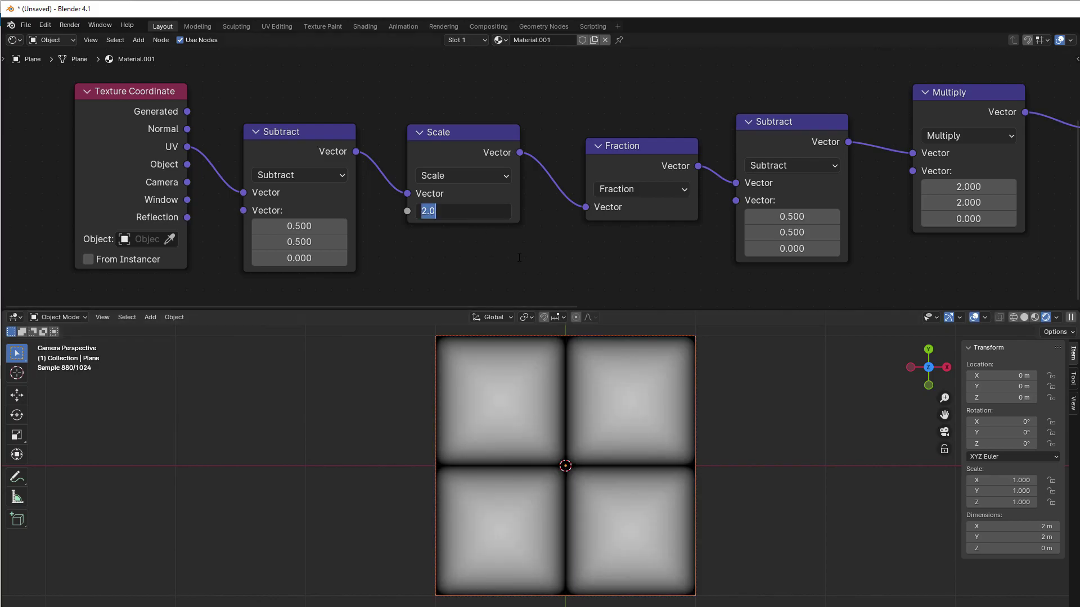
text(4)
key(Return)
click(495, 212)
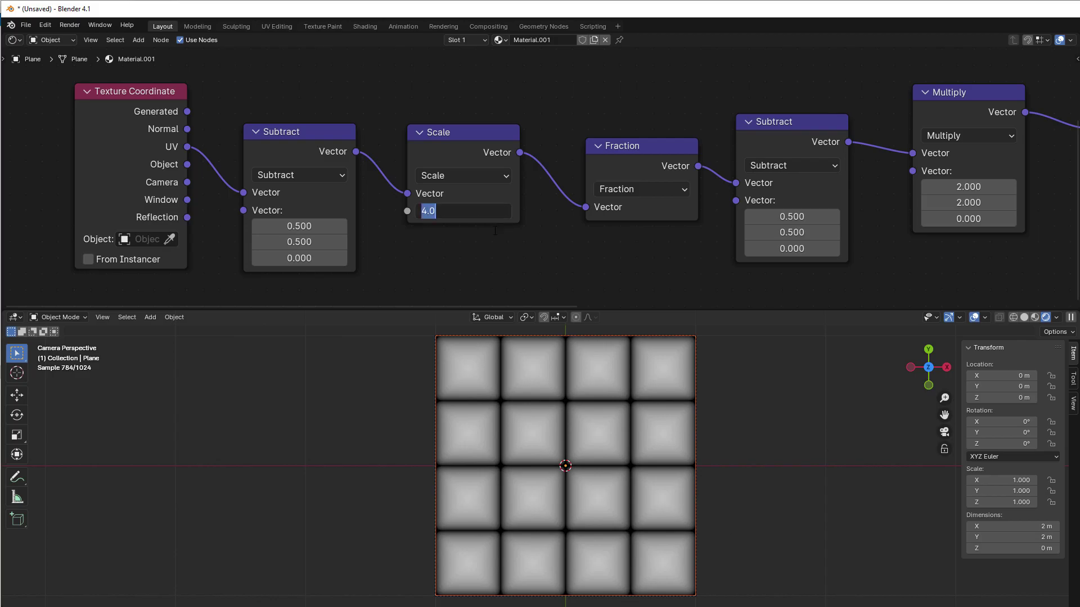
text(3)
key(Return)
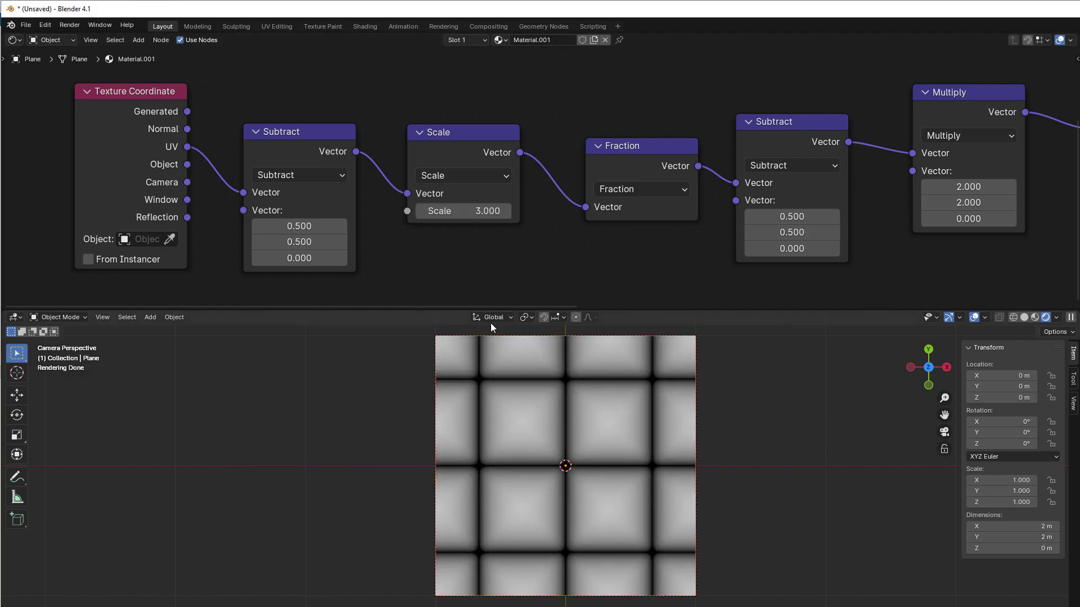
- Reposition the first Subtract and Texture Coordinate nodes at the start of the chain
scroll(511, 220, down, 1)
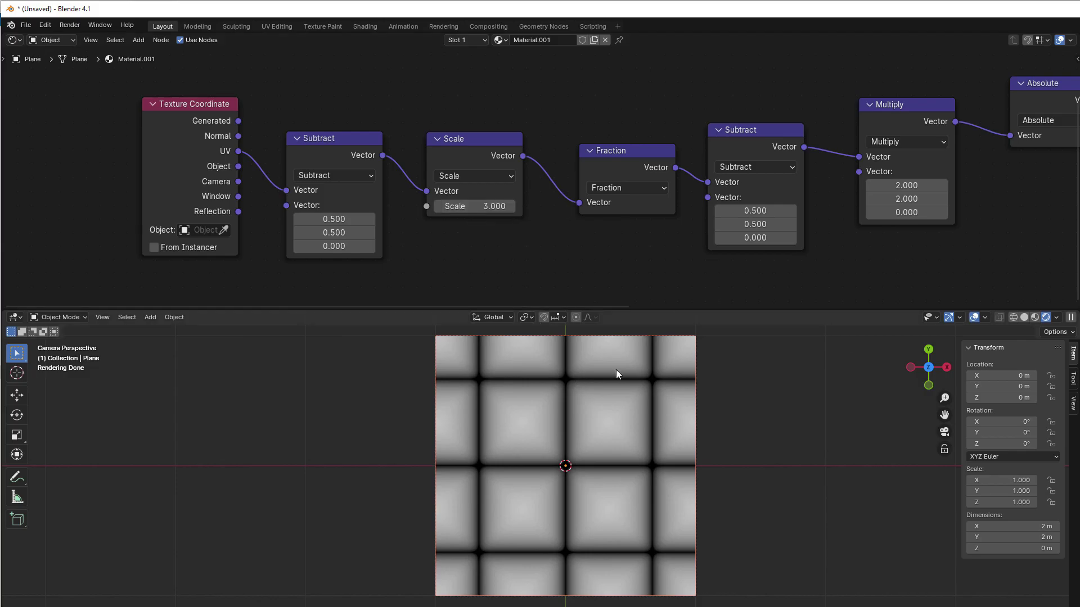
scroll(534, 169, down, 1)
middle_drag(911, 186, 414, 269)
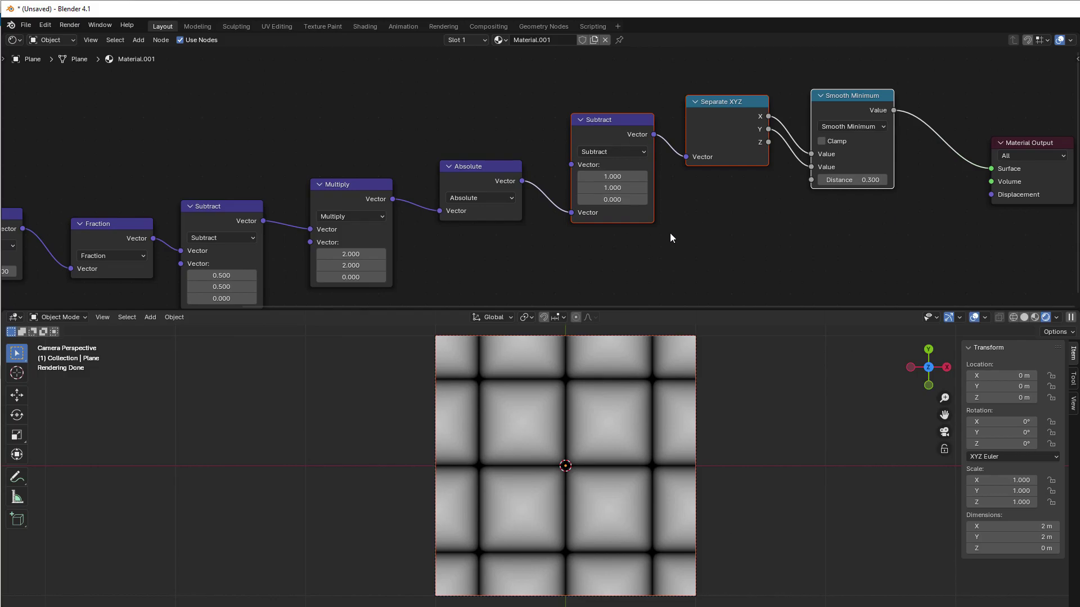
middle_drag(512, 245, 692, 264)
scroll(575, 284, up, 2)
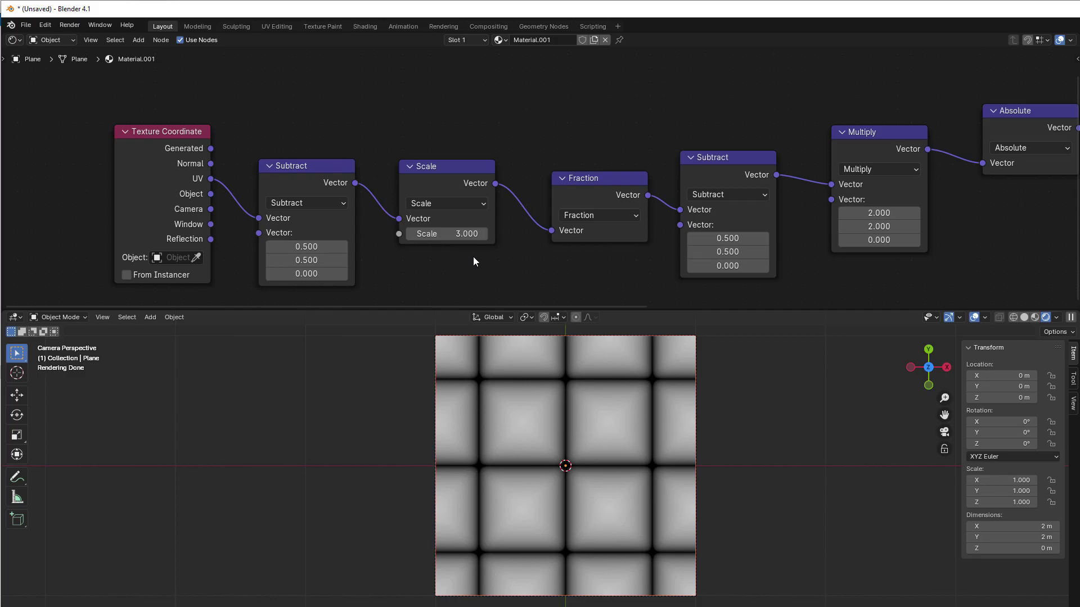
drag(288, 171, 300, 156)
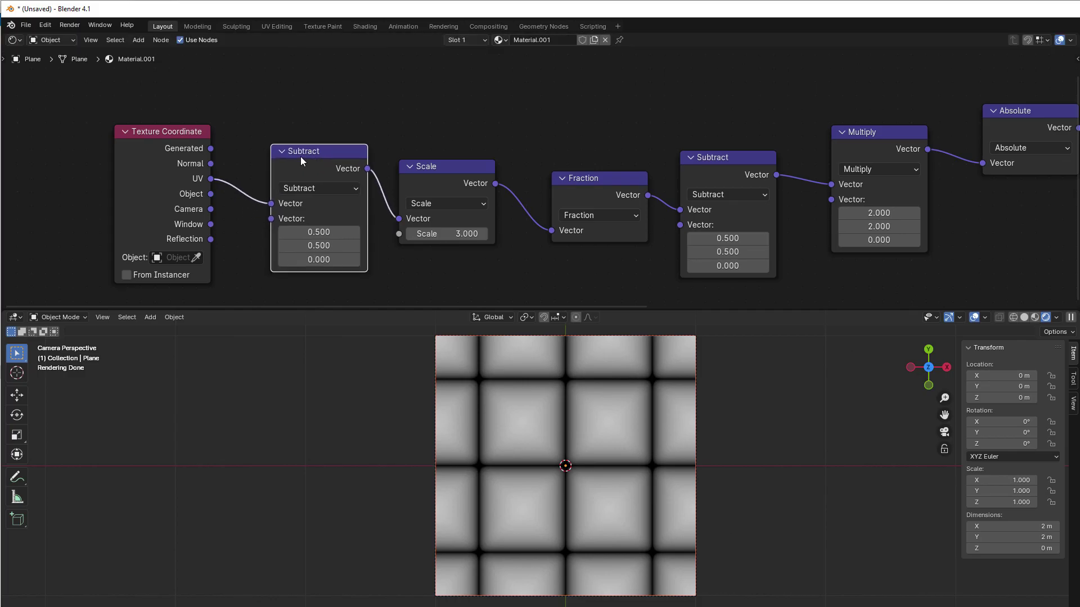
drag(175, 176, 189, 184)
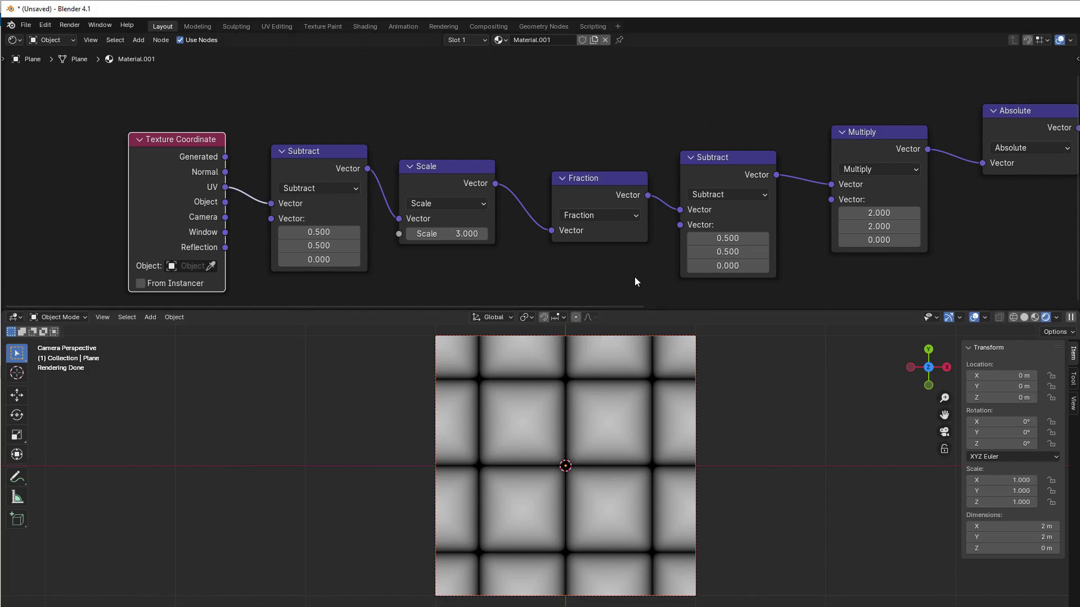
scroll(634, 279, down, 1)
middle_drag(602, 269, 458, 270)
scroll(472, 270, up, 1)
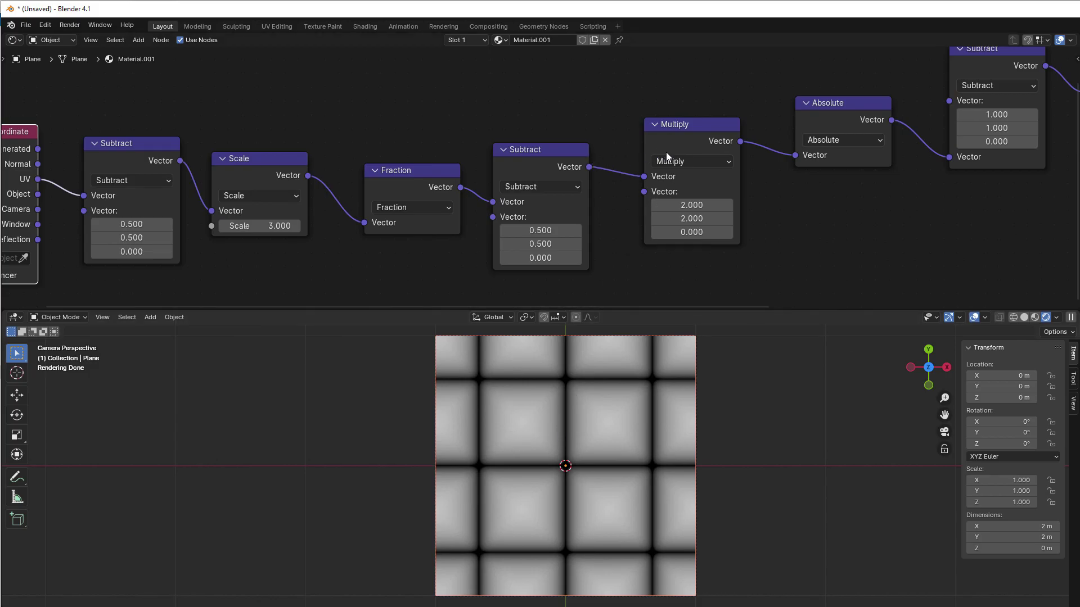
- Raise the Scale node's Scale value to 3.700
drag(532, 95, 704, 227)
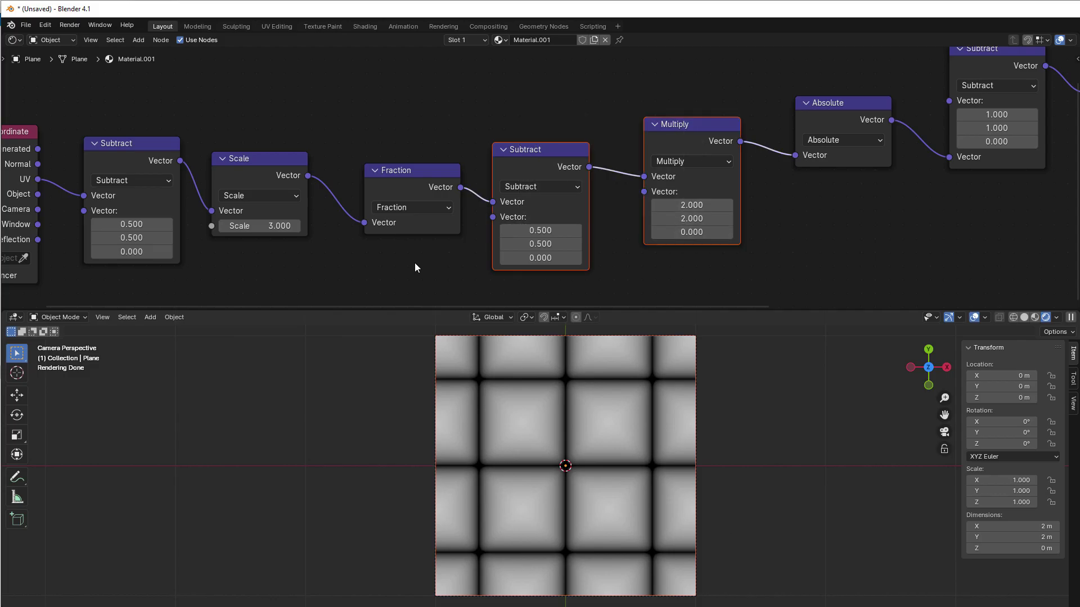
click(395, 272)
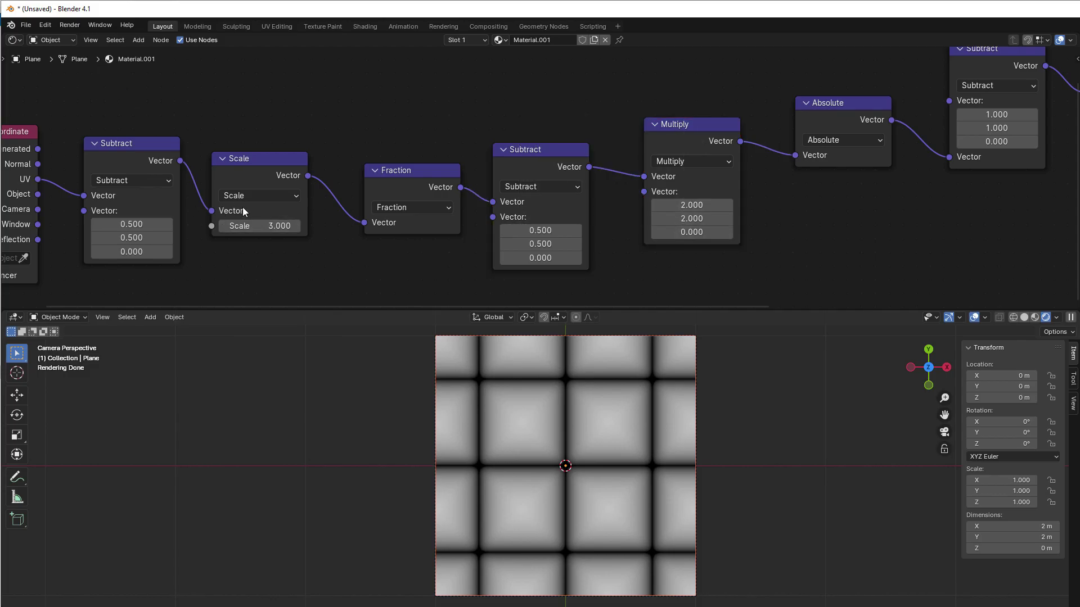
scroll(798, 201, down, 2)
middle_drag(798, 200, 795, 203)
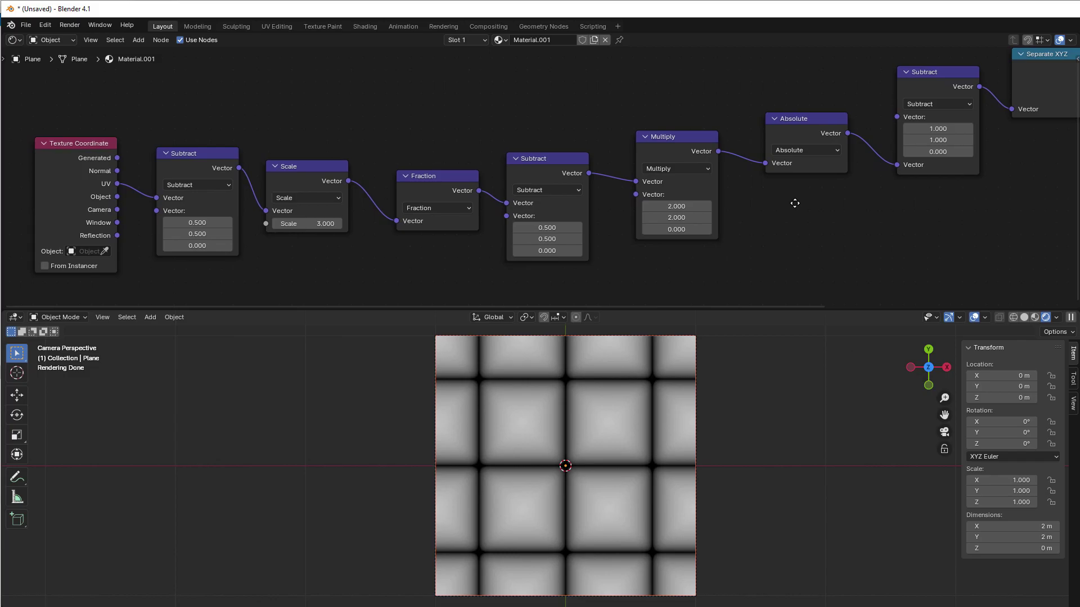
middle_drag(413, 224, 580, 217)
mouse_move(447, 209)
mouse_down()
mouse_move(489, 210)
mouse_move(450, 210)
mouse_up()
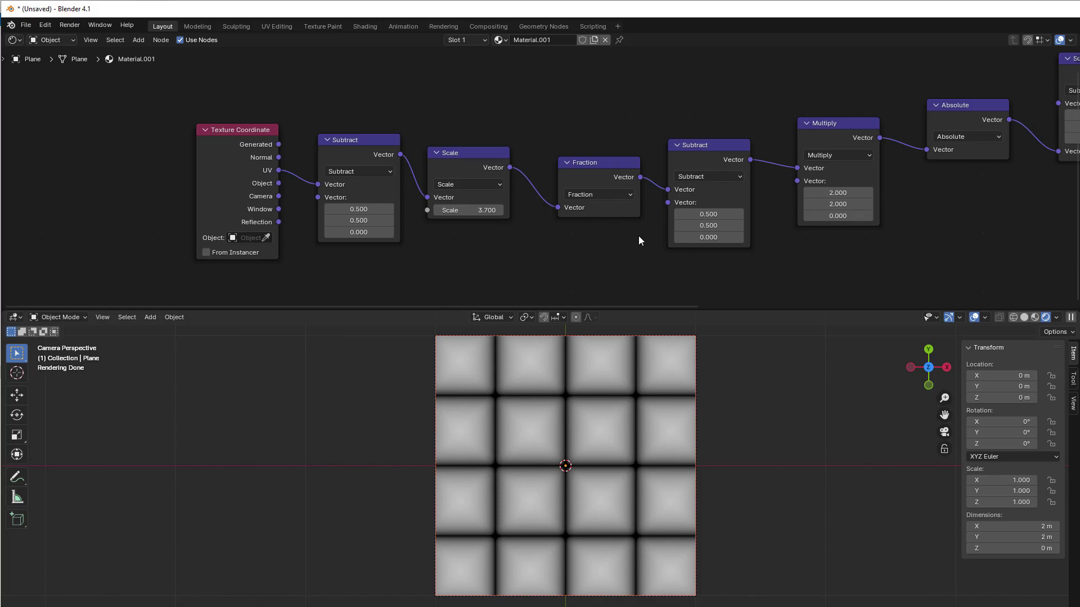